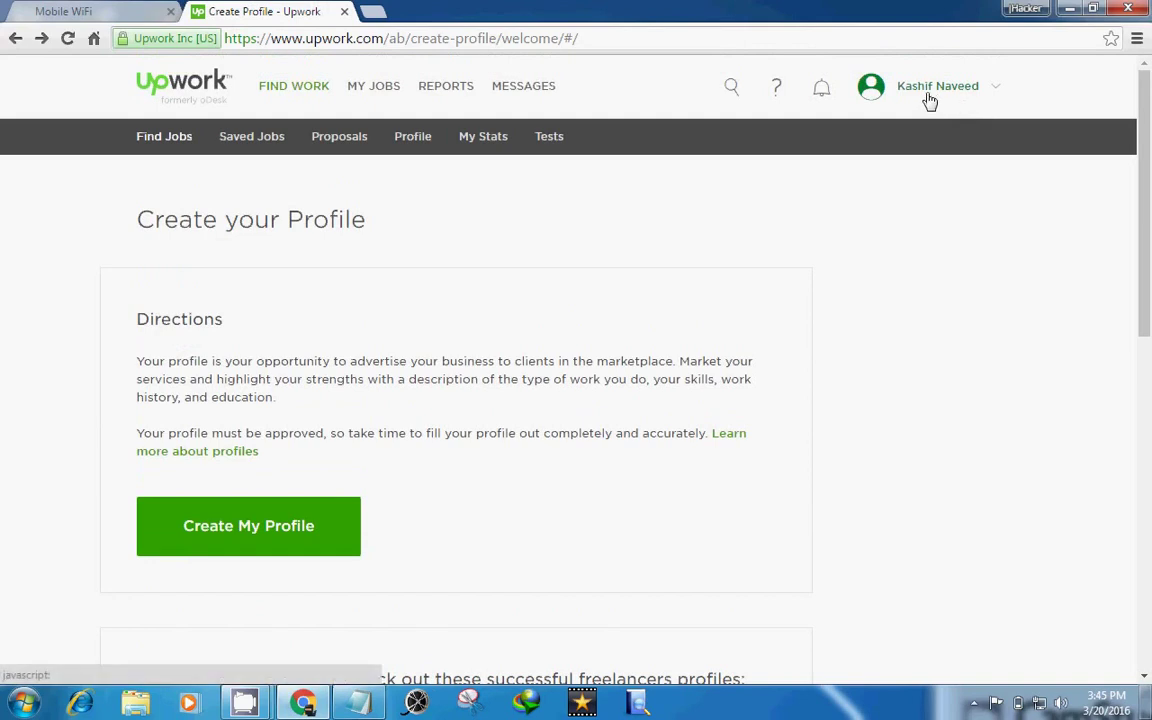
- Open account settings and choose 'Your favorite sports team' as the security question
left_click(931, 100)
left_click(777, 273)
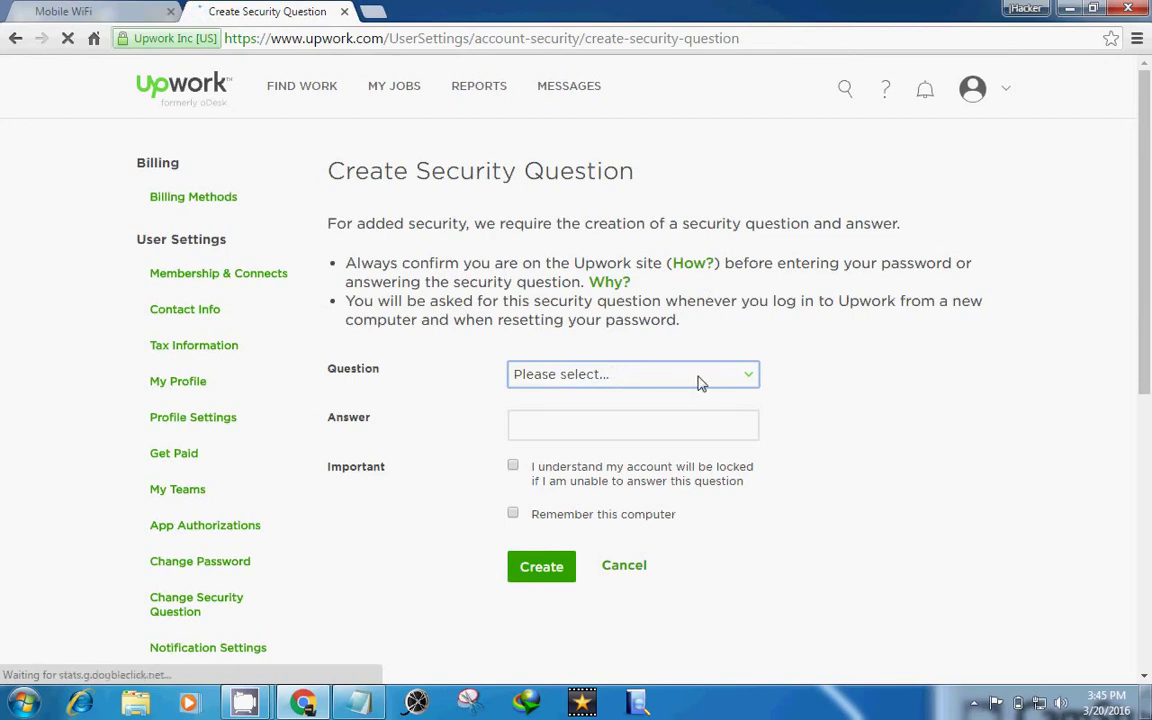
left_click(743, 382)
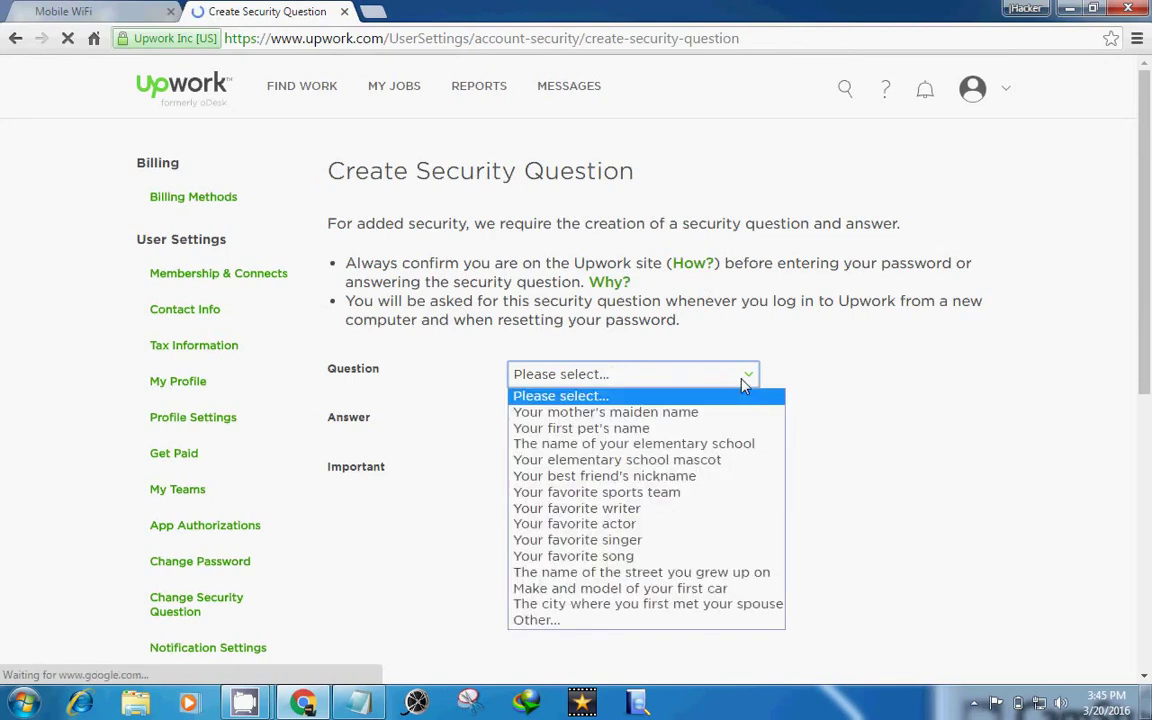
left_click(672, 413)
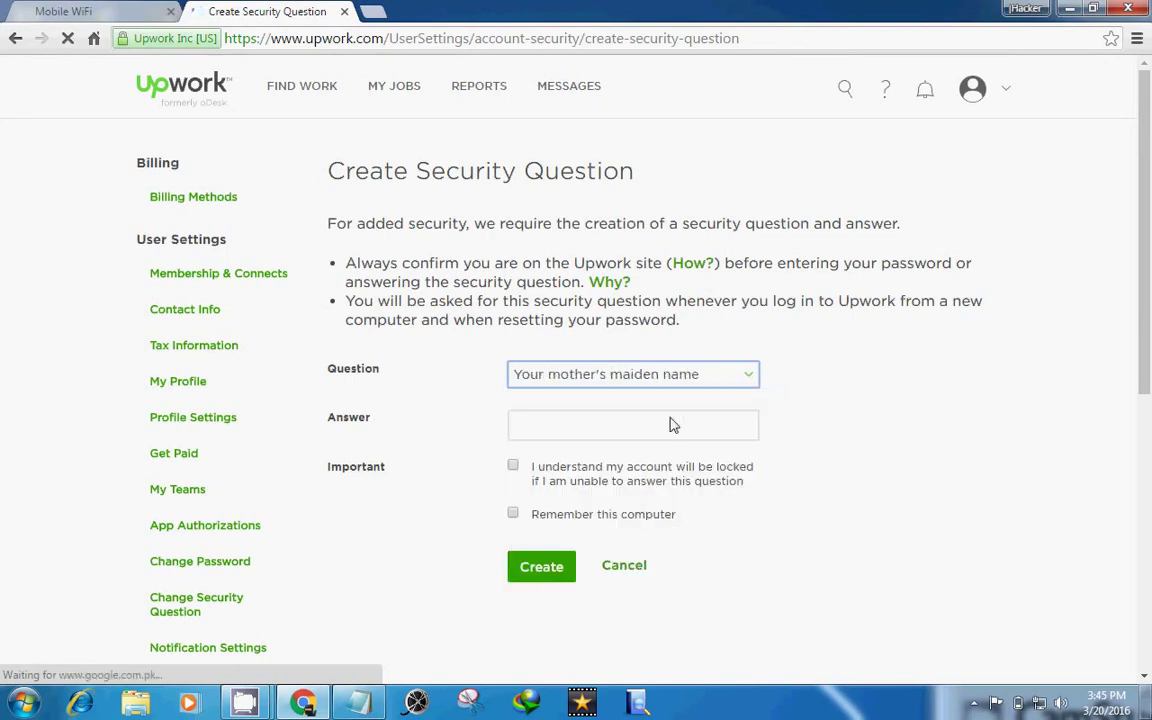
left_click(651, 430)
type("c")
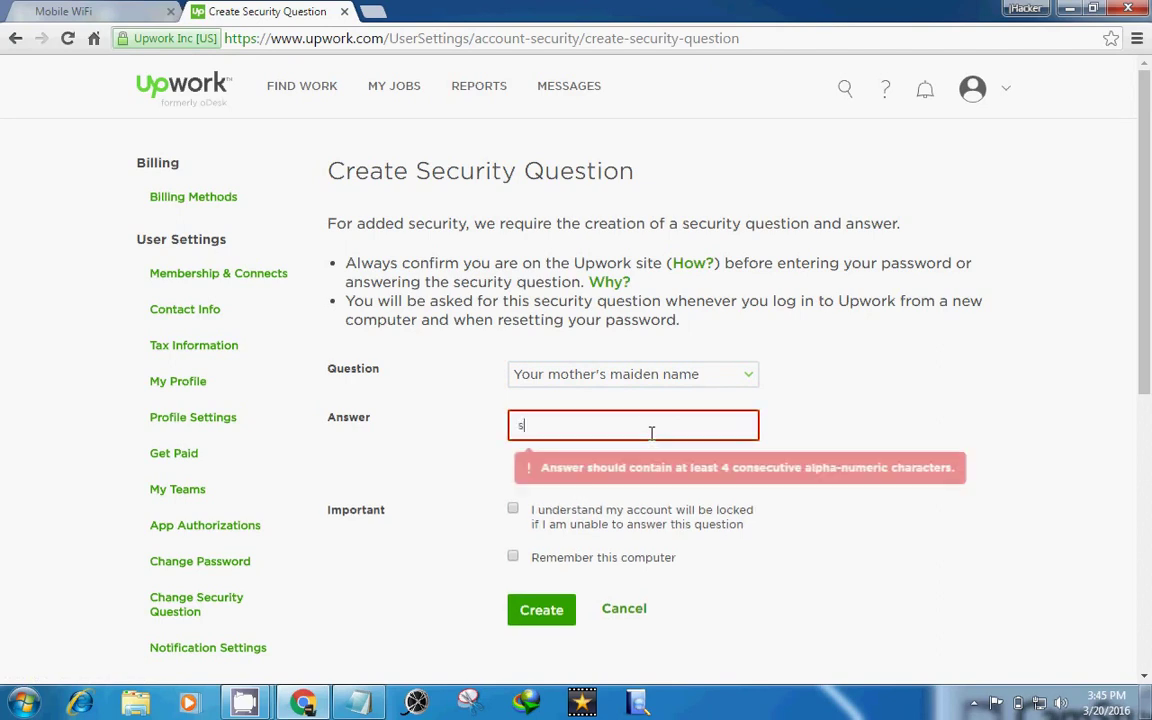
key("BackSpace")
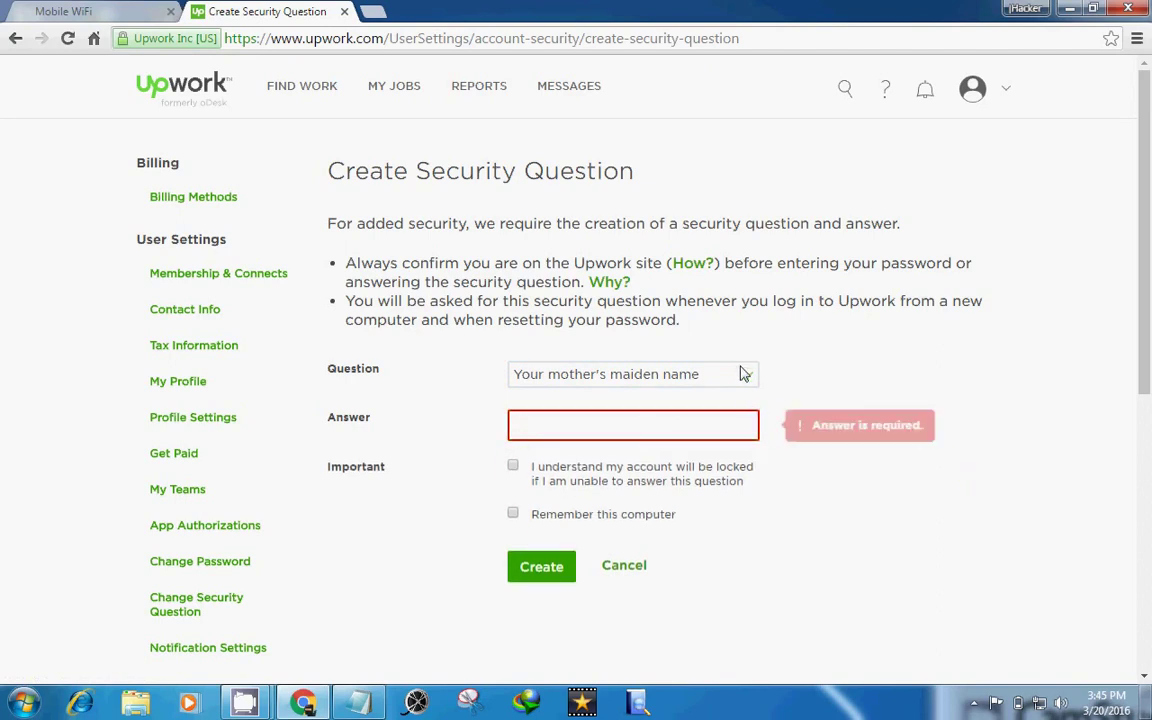
left_click(746, 378)
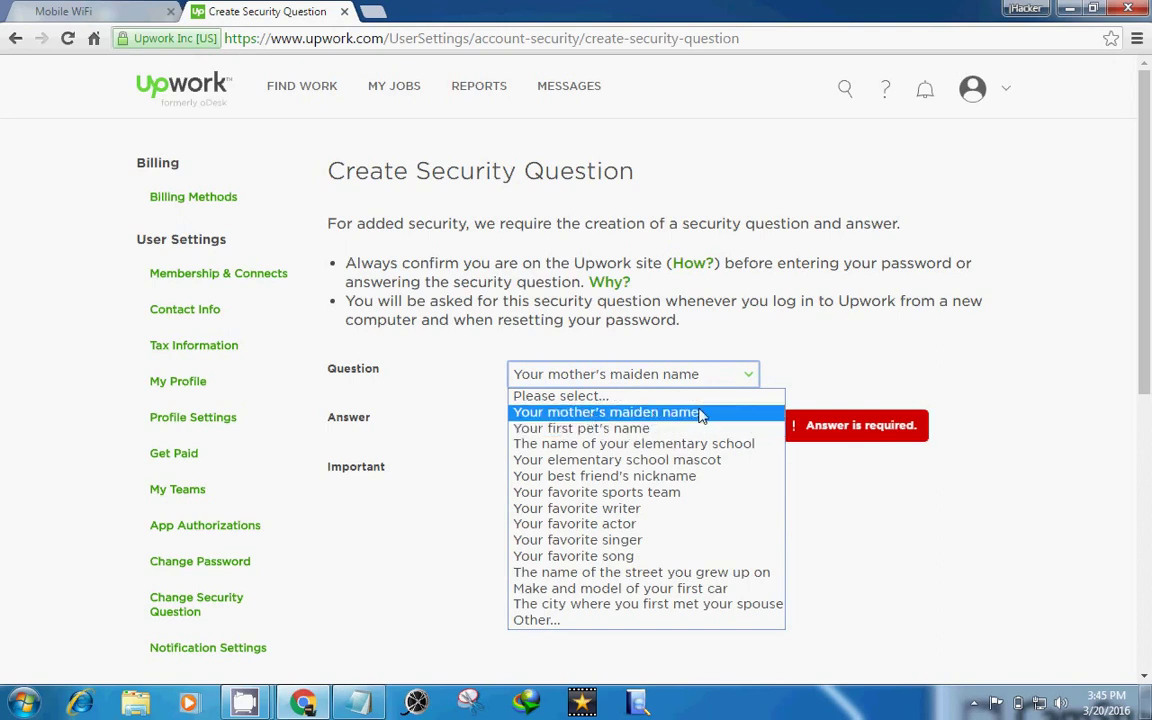
left_click(672, 492)
- Enter the security answer, tick the lockout-warning and remember-this-computer boxes, and create it
left_click(586, 429)
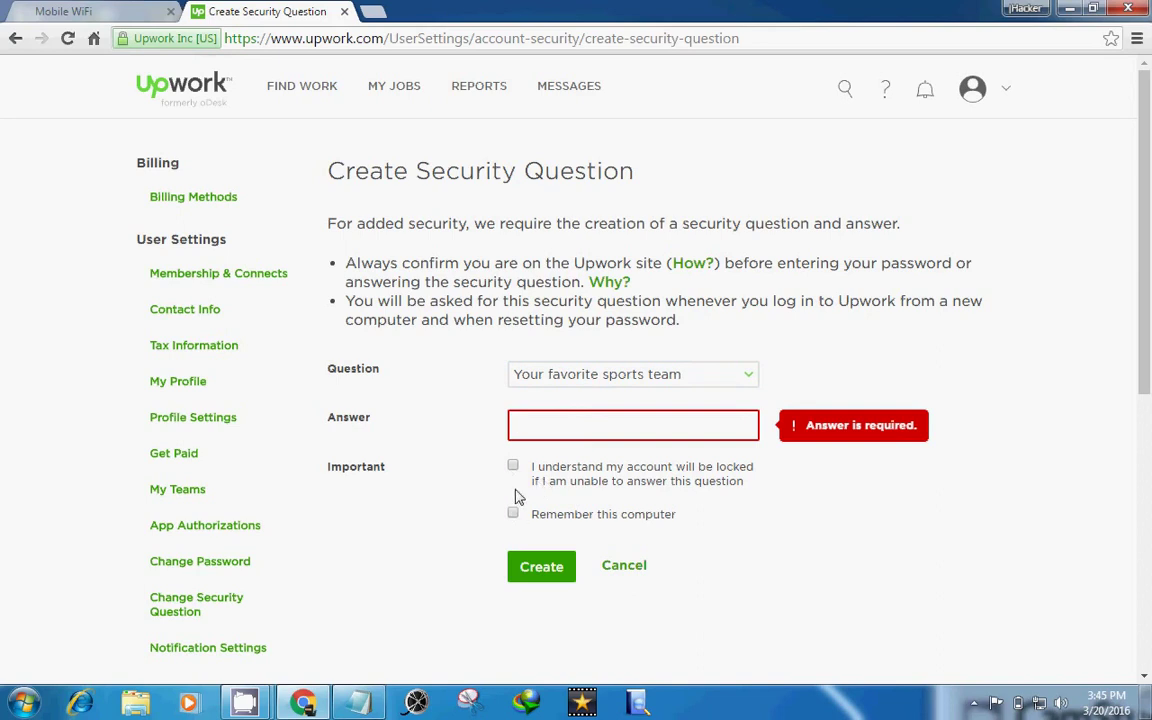
left_click(512, 466)
left_click(512, 513)
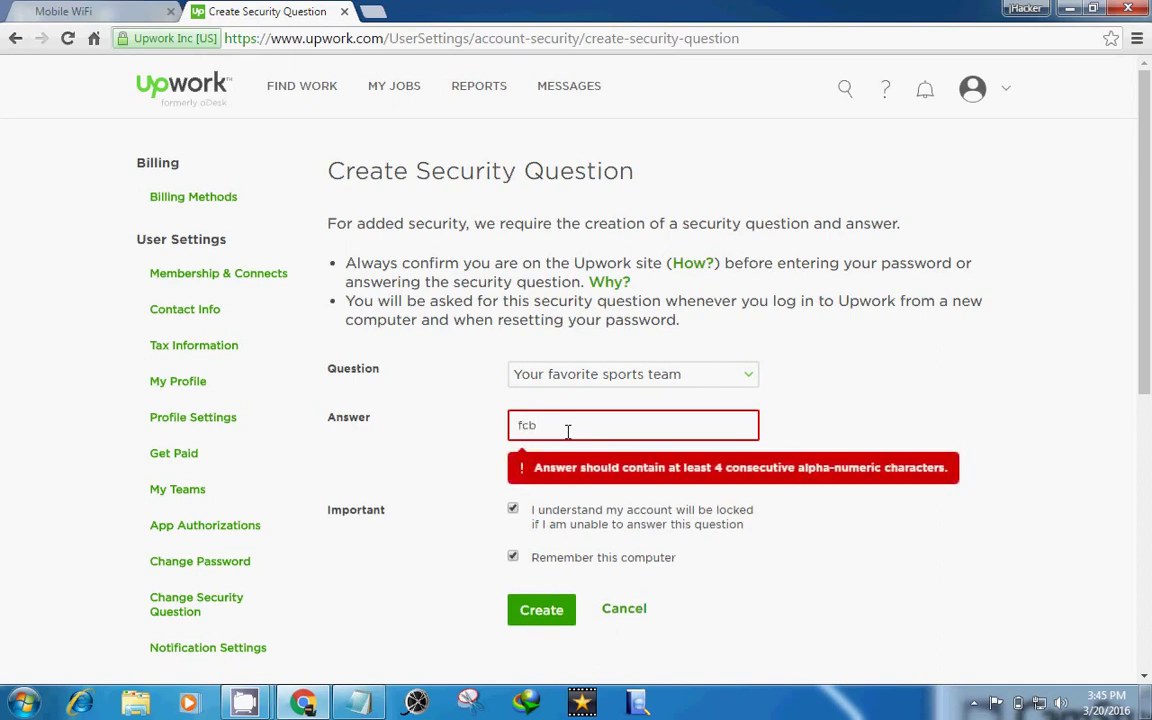
key("BackSpace")
key("BackSpace")
key("BackSpace")
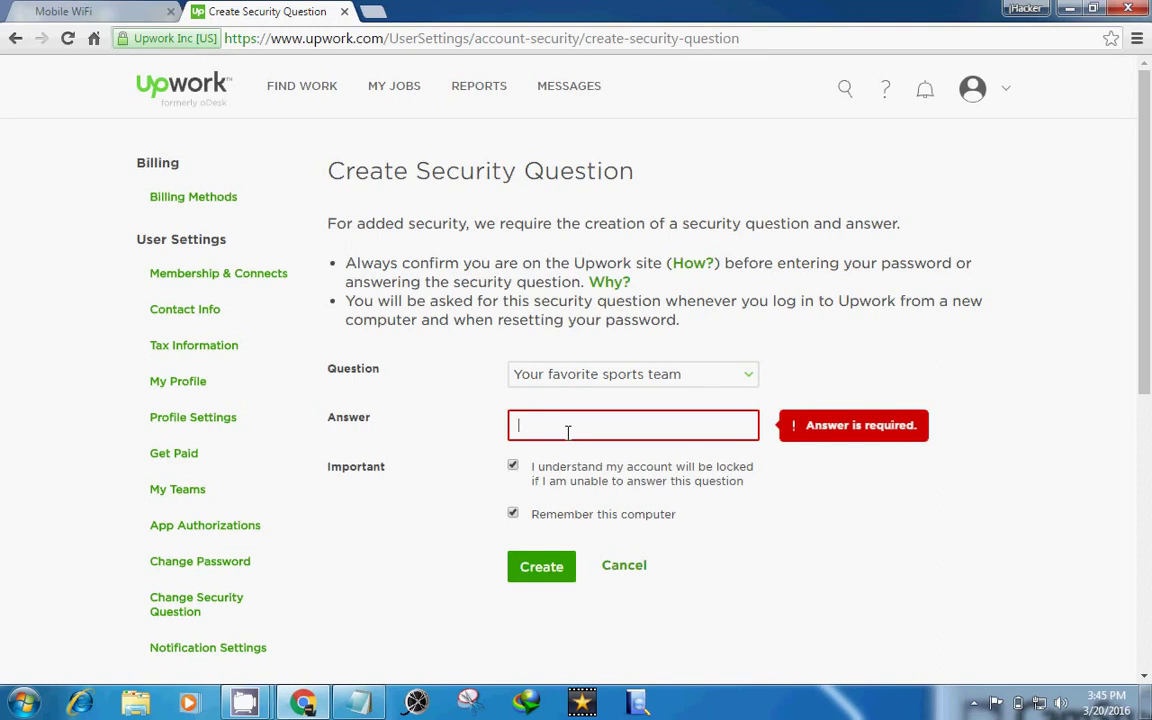
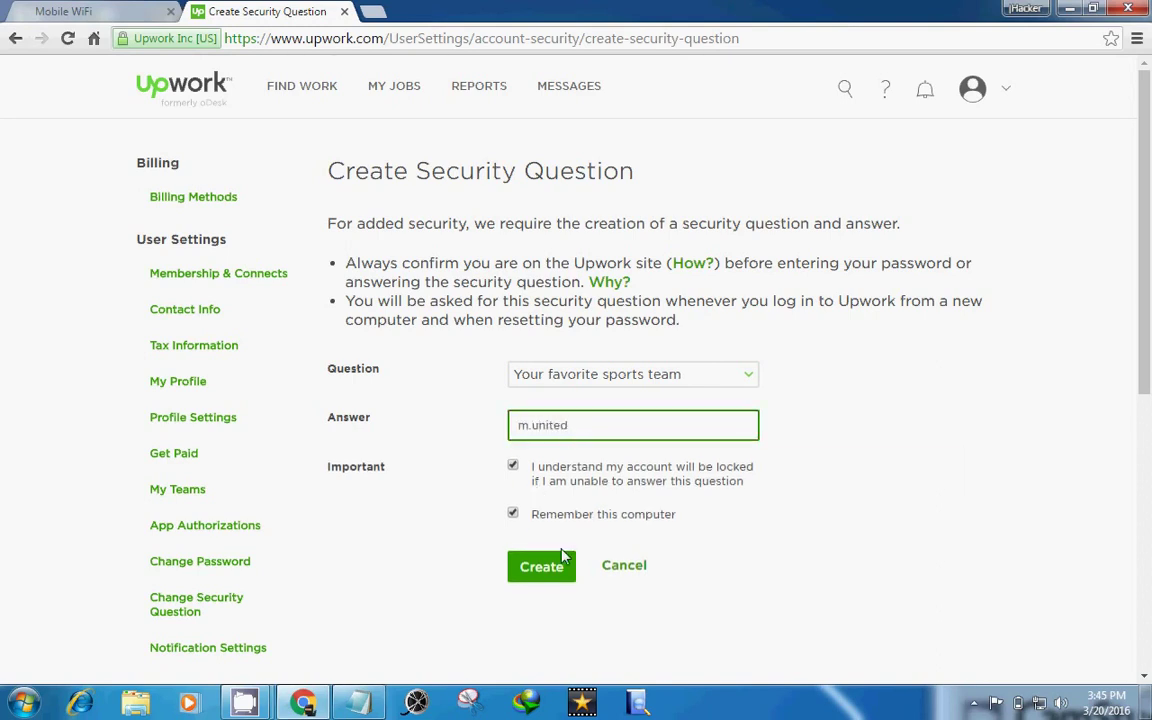
left_click(541, 567)
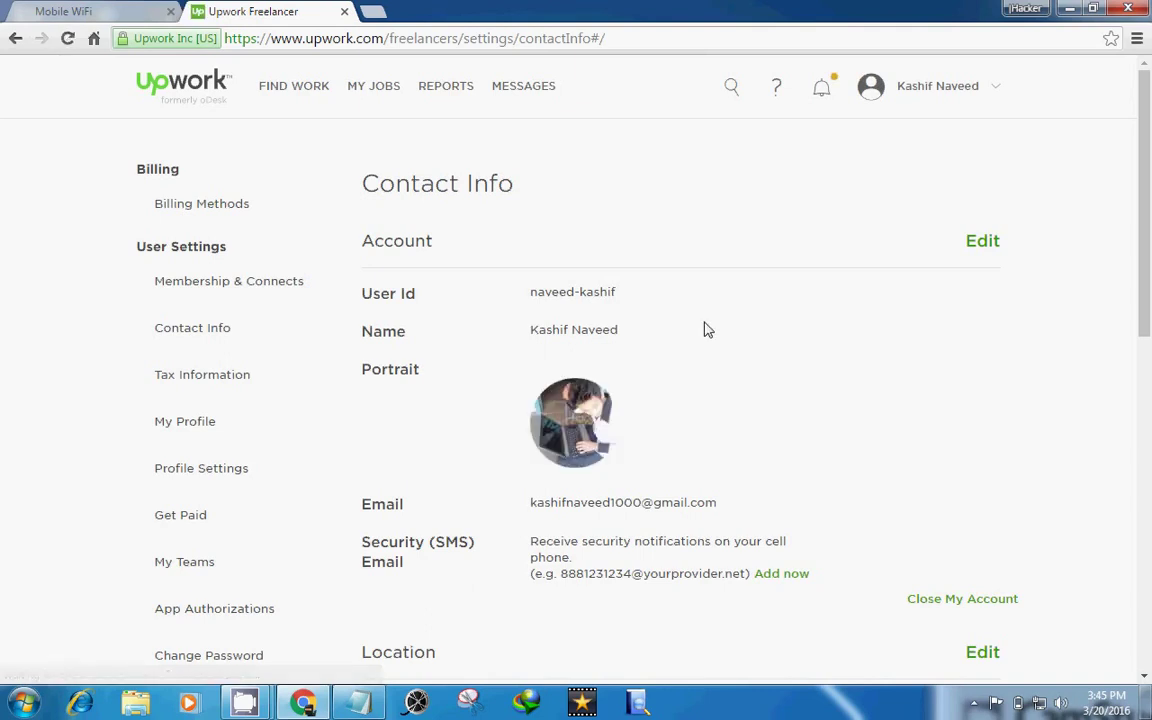
- Try a phone number in Security (SMS) Email, then clear it and cancel, leaving it unset
scroll(750, 318, "down", 1)
scroll(818, 299, "down", 1)
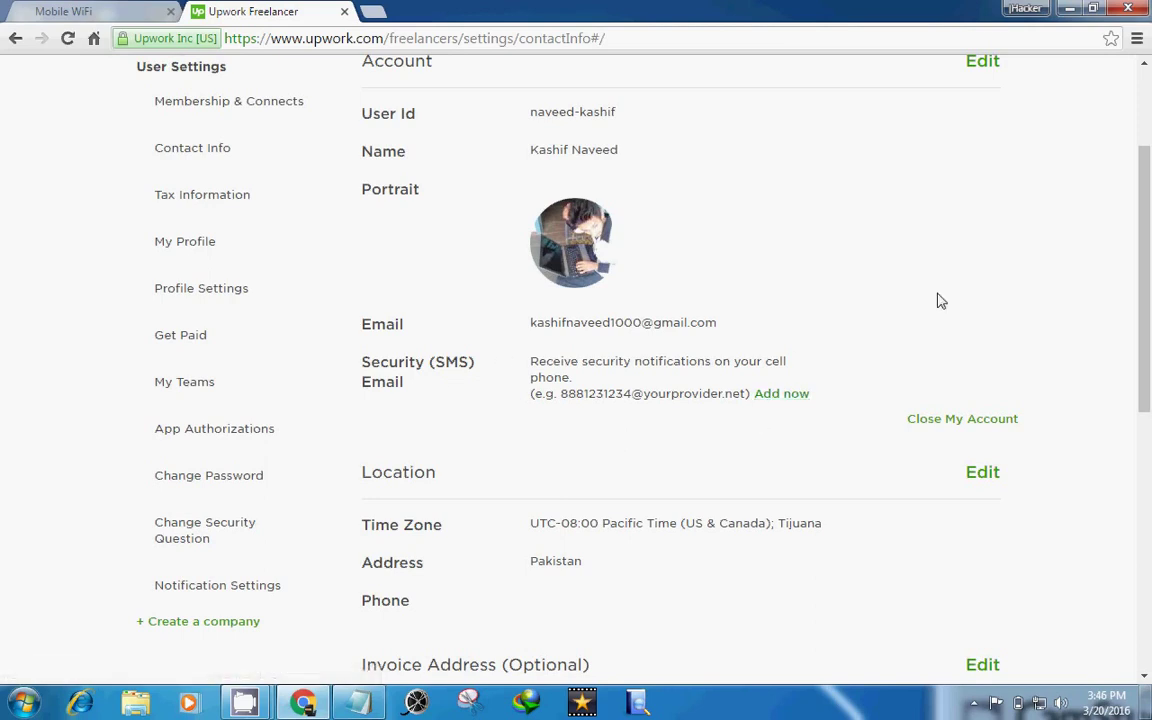
left_click(787, 398)
left_click(622, 460)
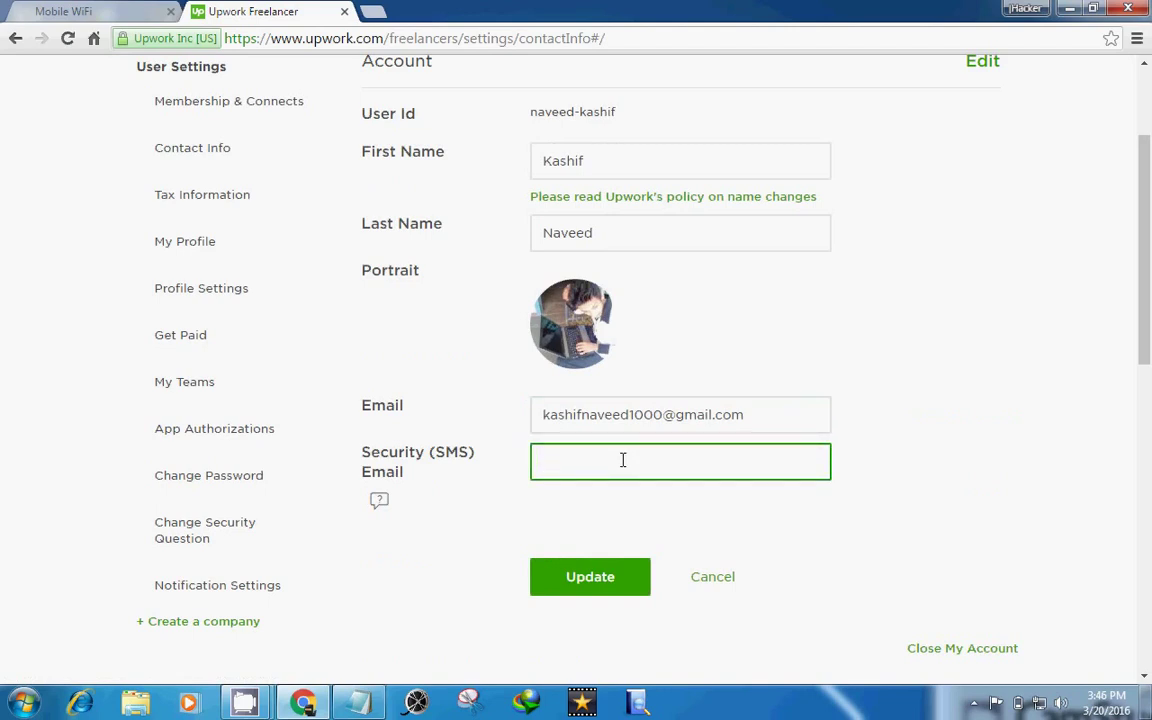
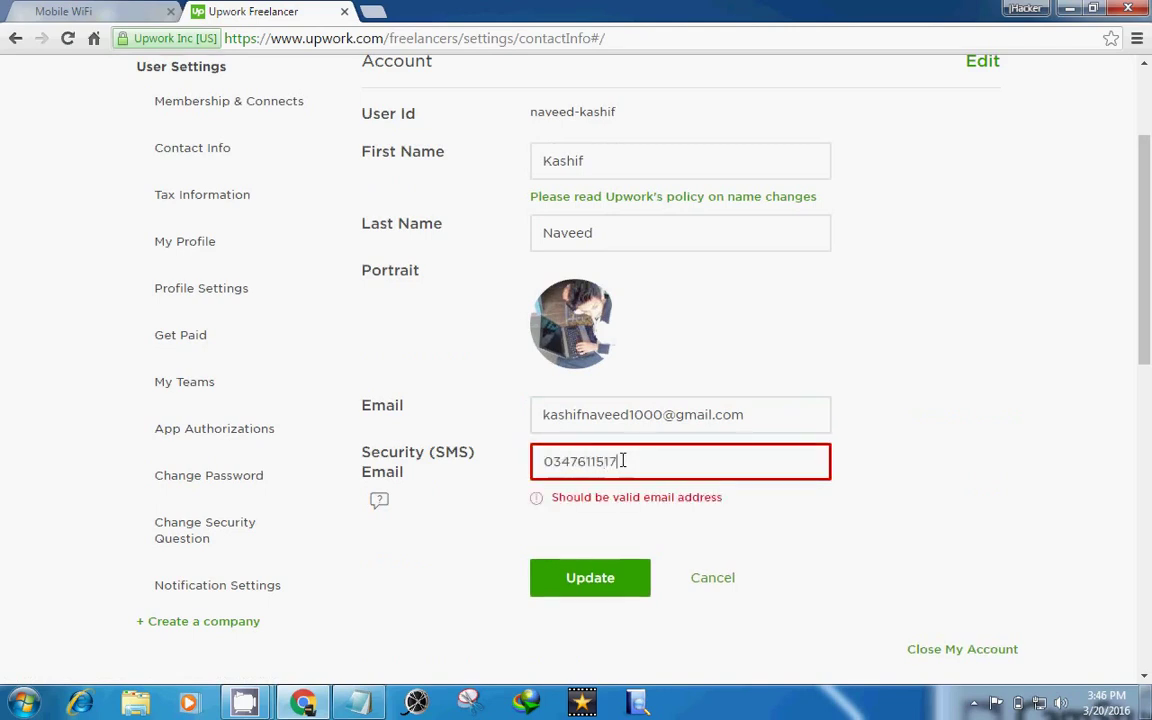
key("ctrl+a")
key("BackSpace")
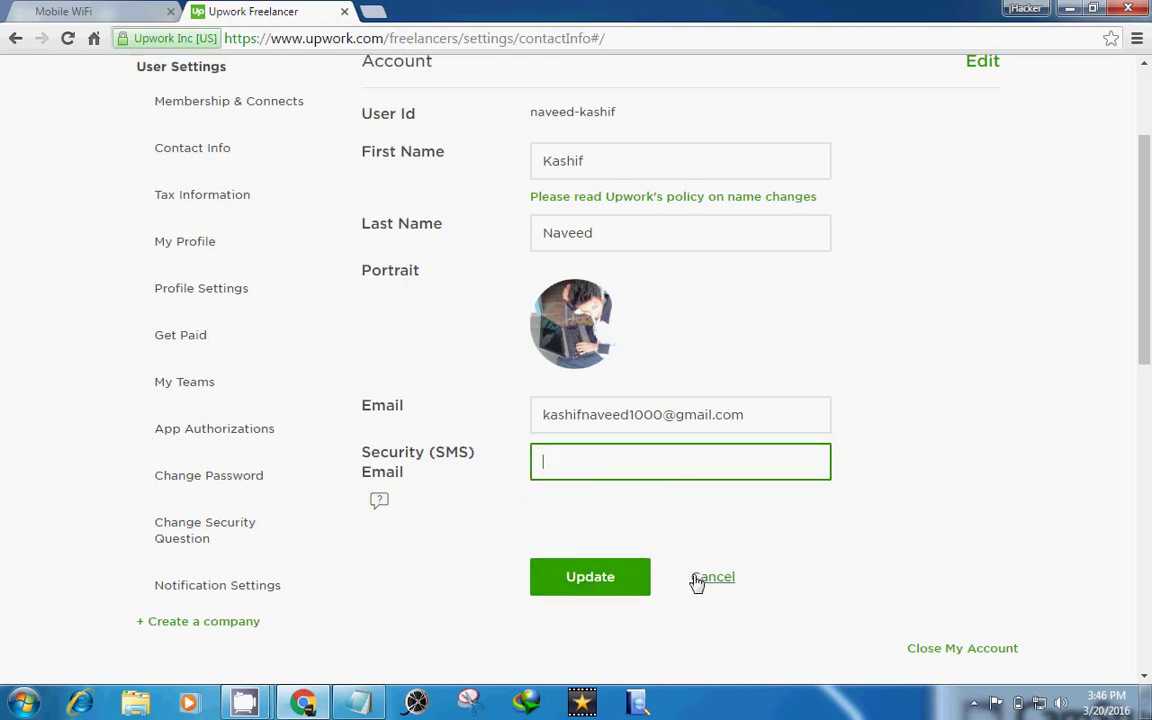
left_click(695, 580)
scroll(860, 385, "down", 3)
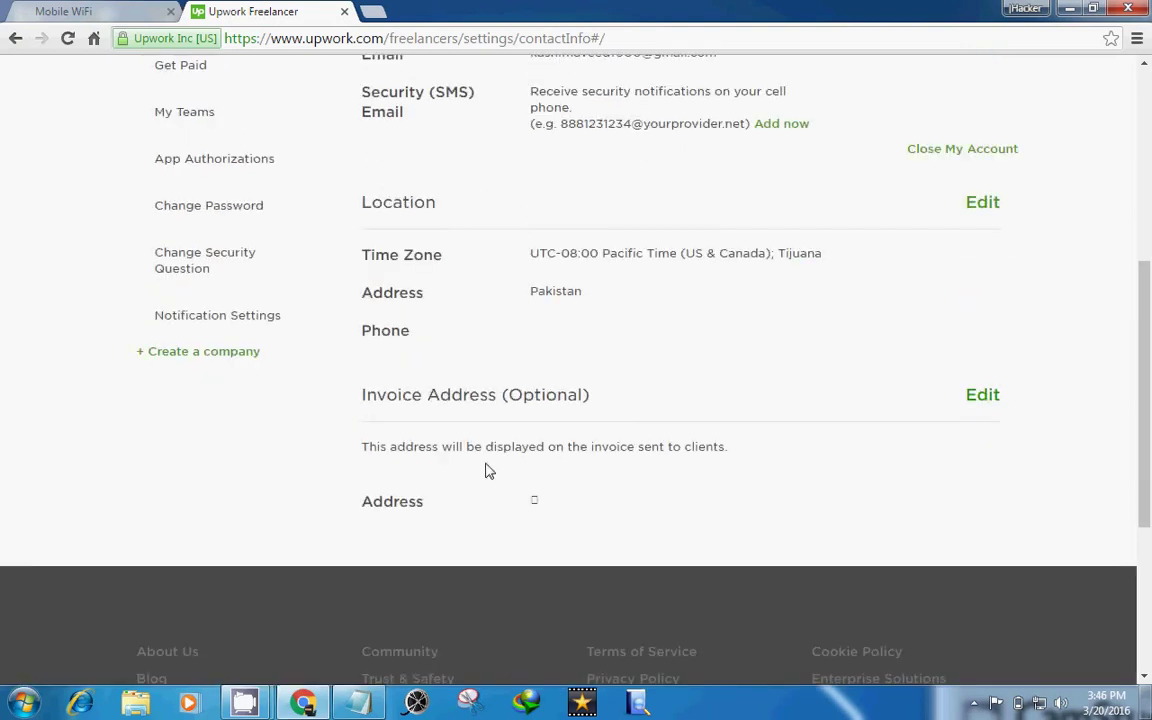
- Start editing the invoice address and fill in the street and city
left_click(988, 397)
scroll(893, 462, "down", 2)
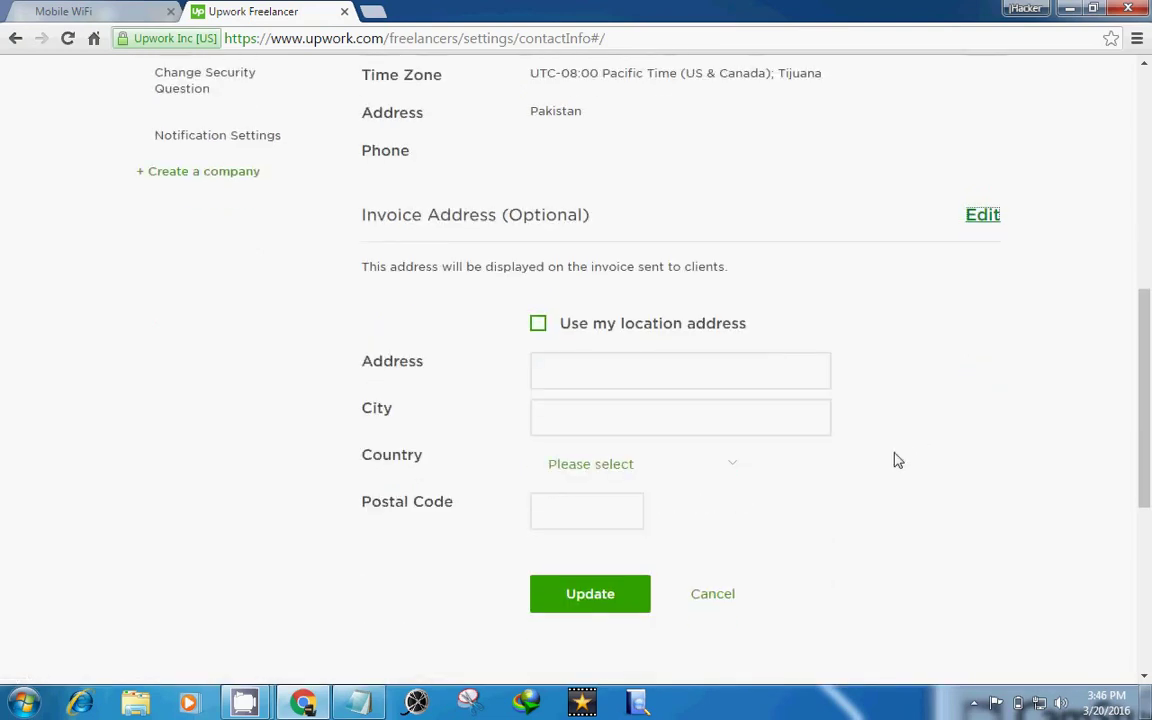
left_click(586, 380)
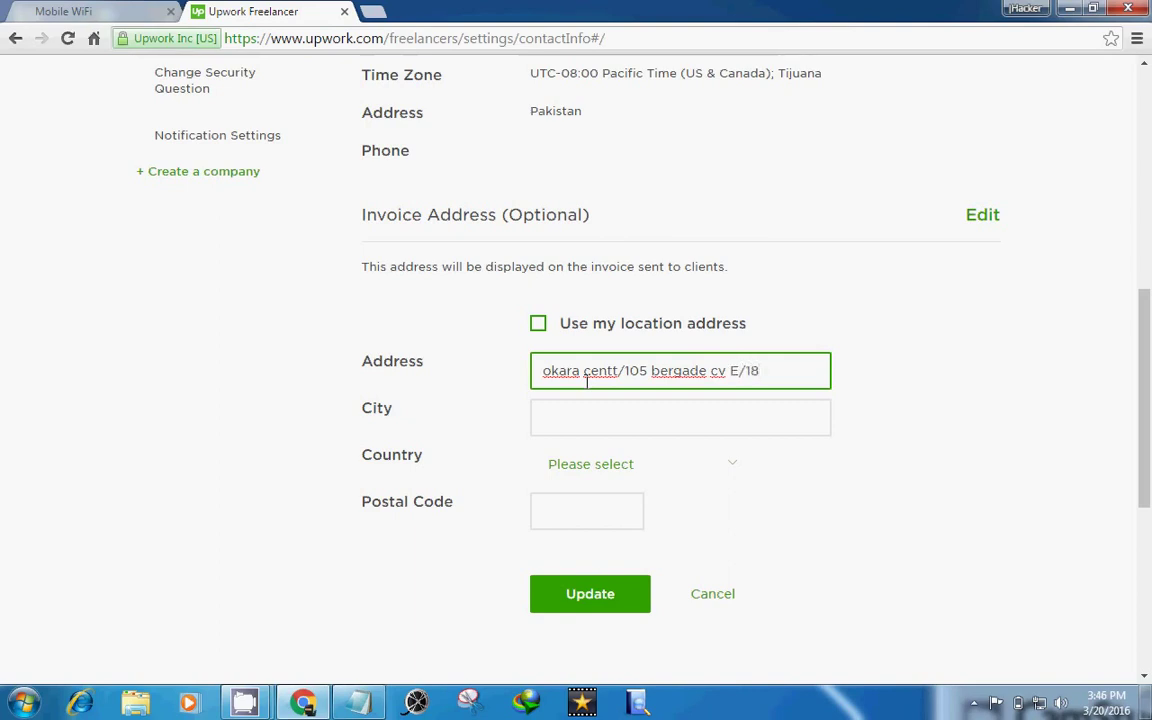
key("Tab")
type("okar")
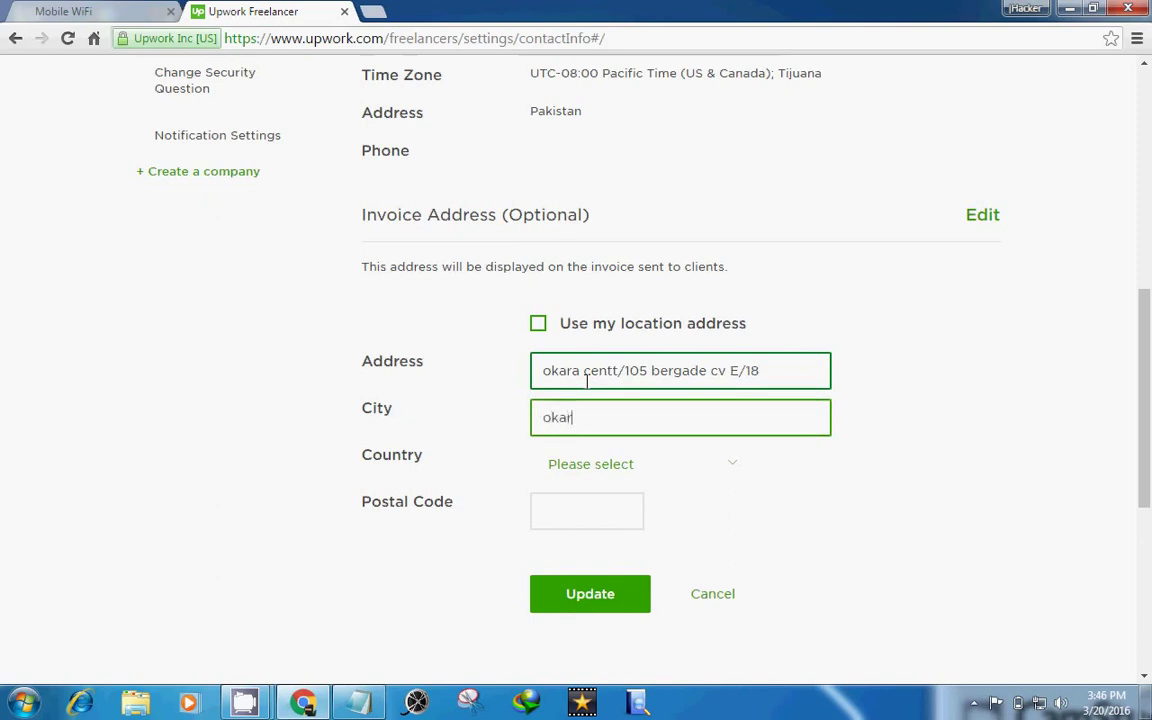
type("a")
key("Tab")
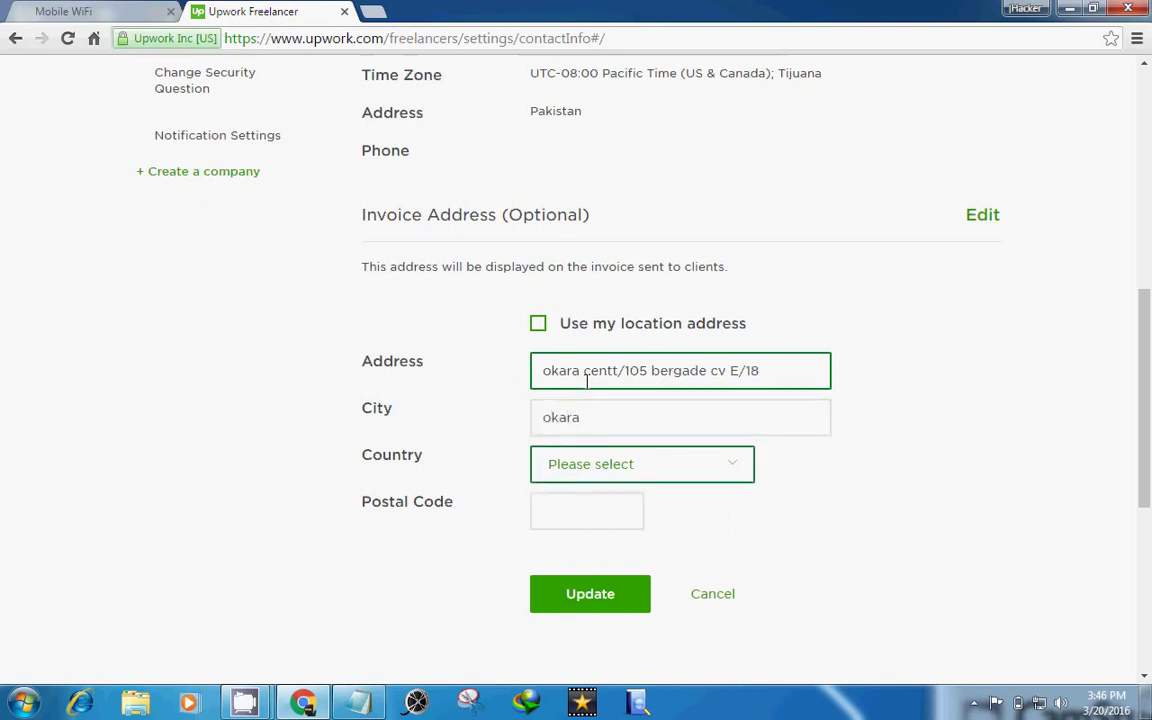
- Choose Pakistan as the country, enter the postal code, and update the invoice address
left_click(722, 464)
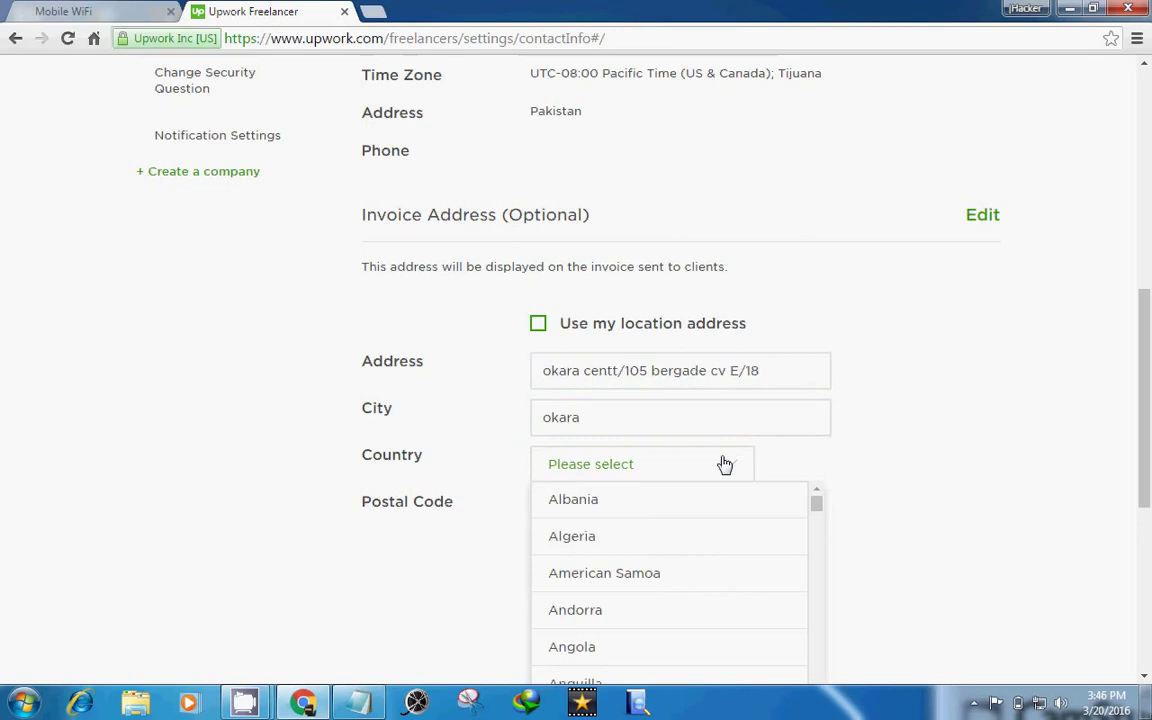
key("p")
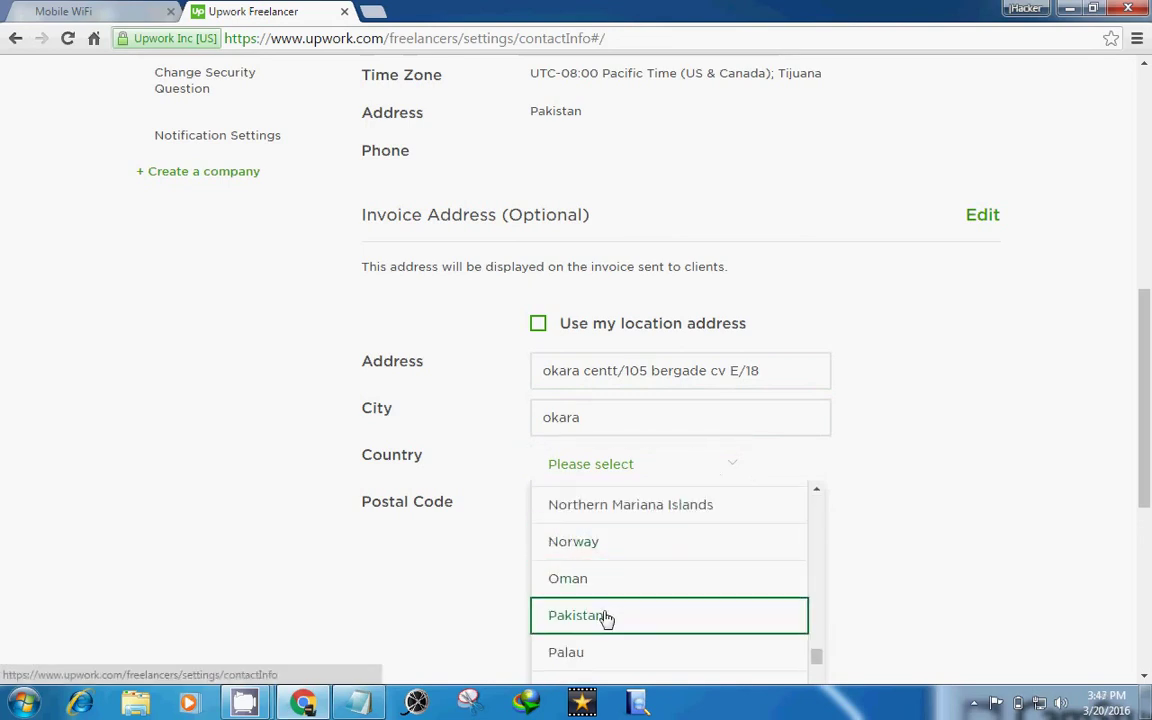
left_click(602, 617)
left_click(602, 507)
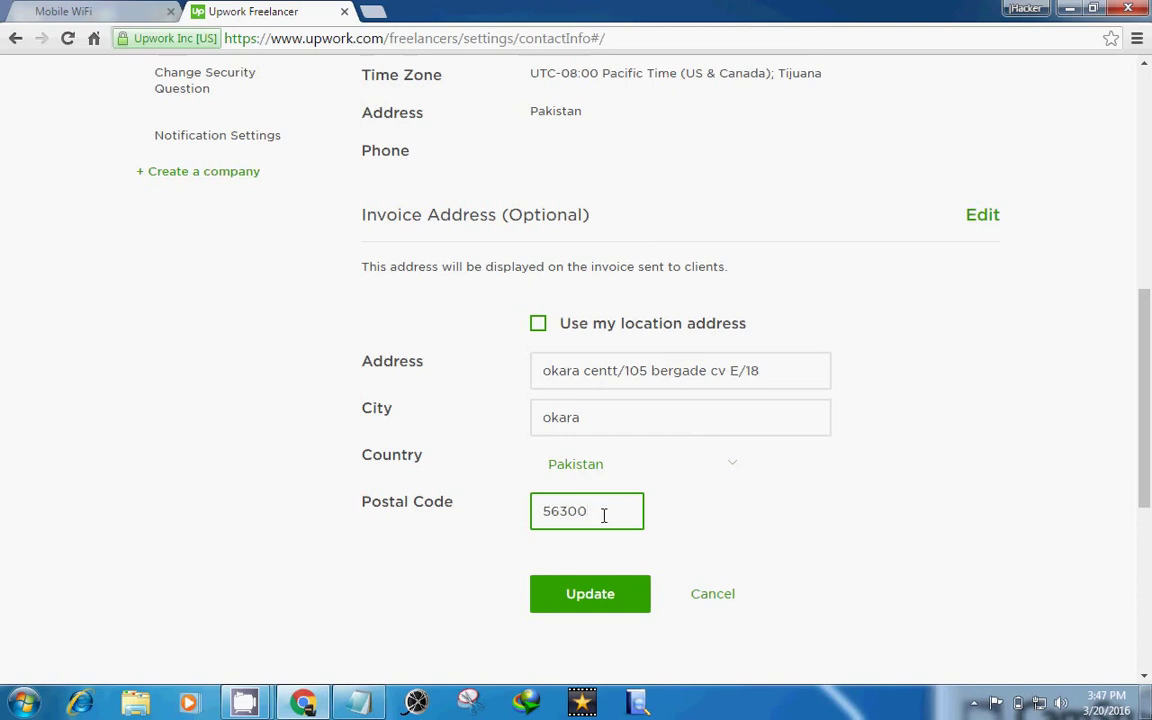
left_click(586, 600)
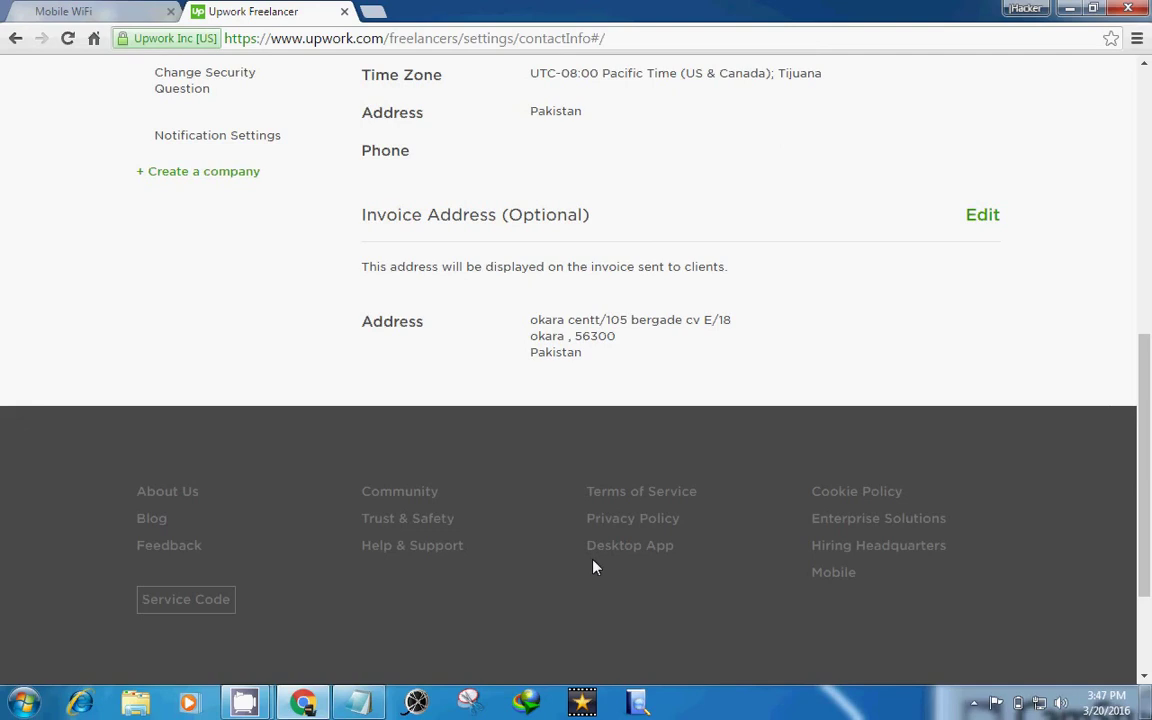
scroll(612, 314, "up", 1)
scroll(730, 296, "up", 2)
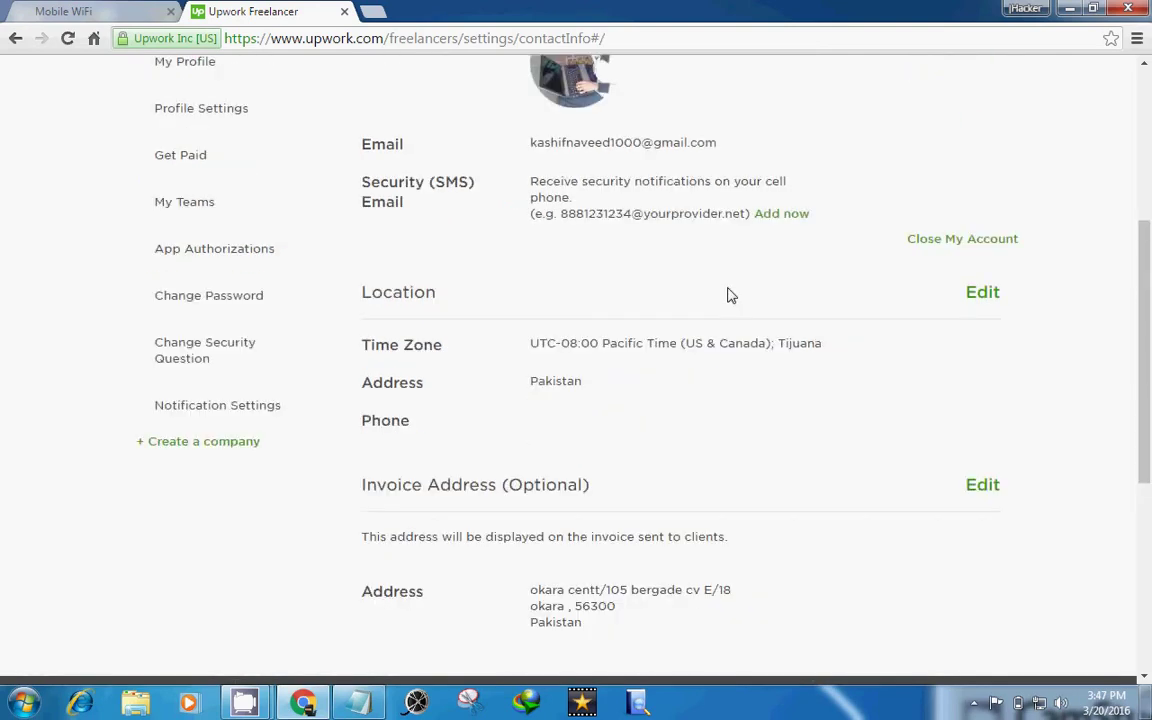
scroll(728, 295, "up", 4)
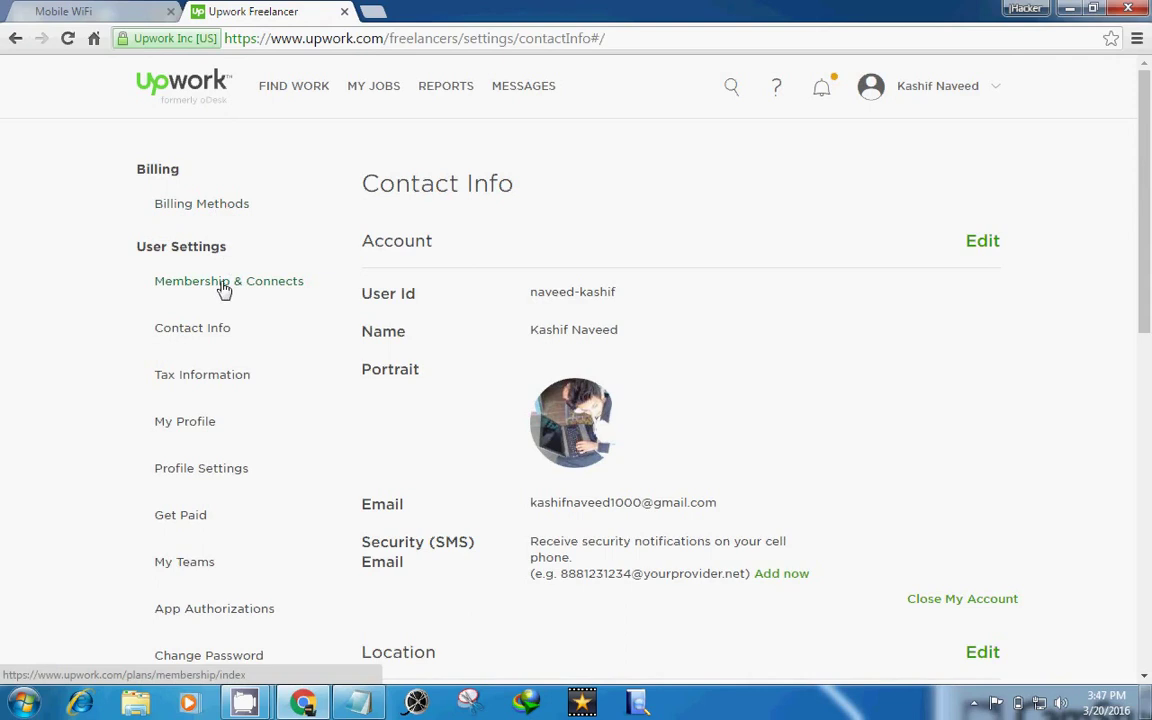
- Go to Tax Information, check notifications, and open the W-8BEN entry for editing
left_click(203, 380)
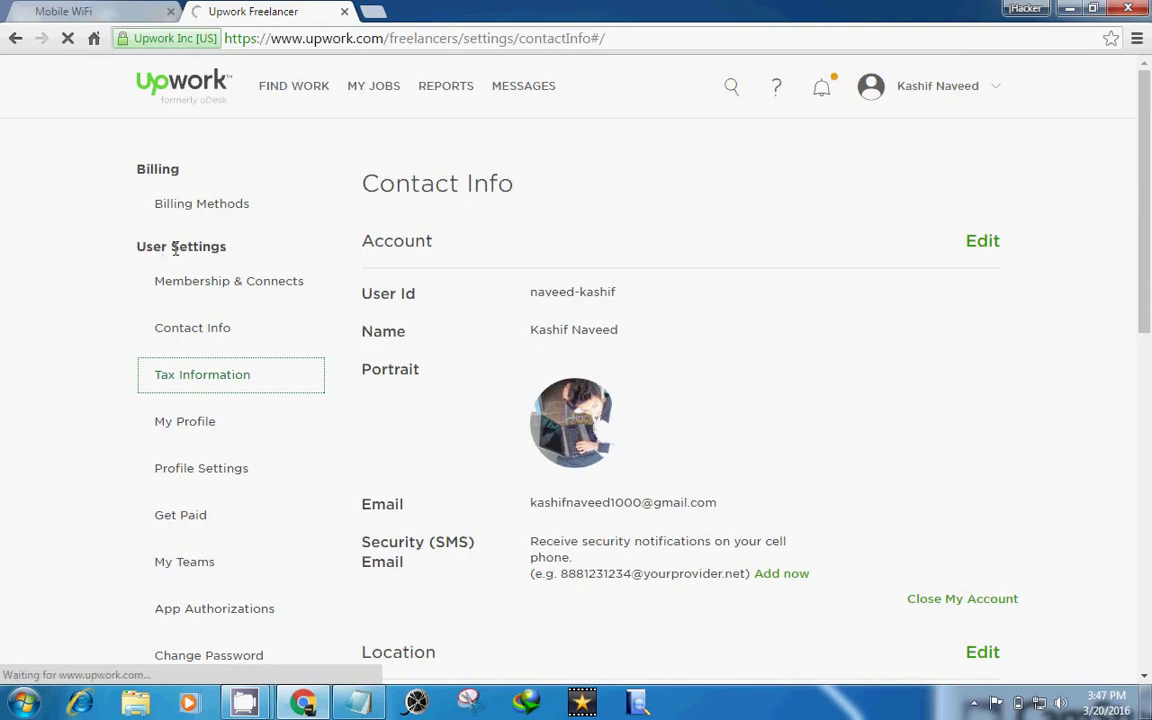
left_click(822, 90)
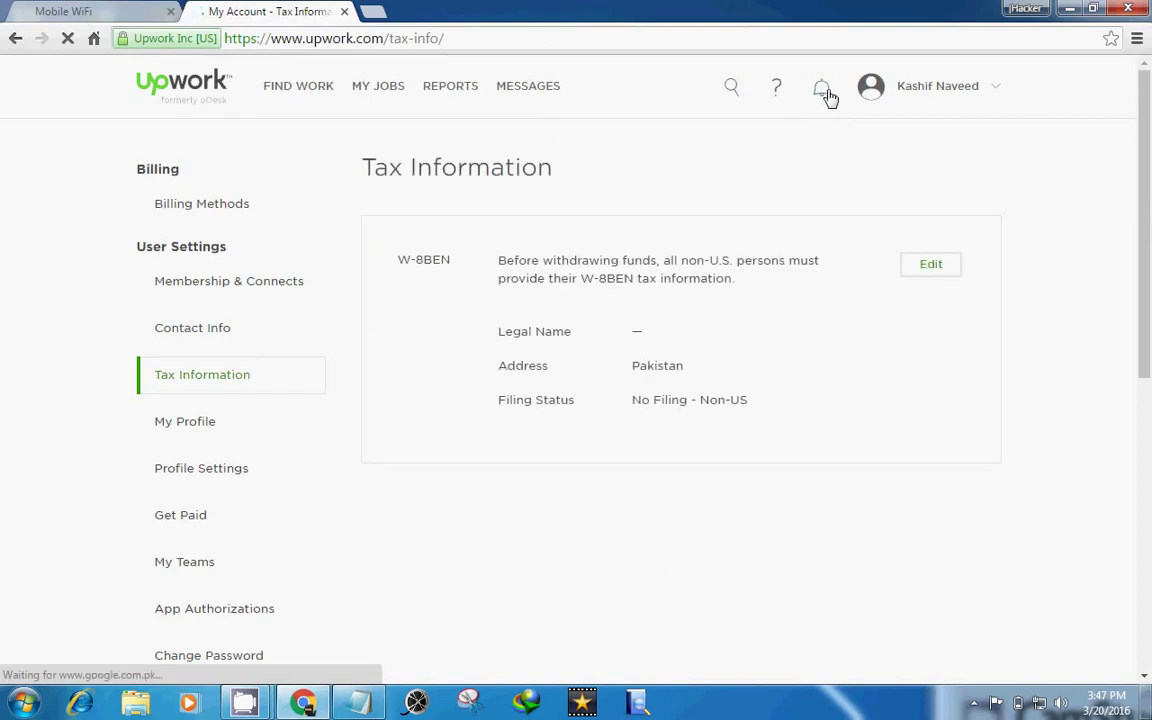
left_click(826, 92)
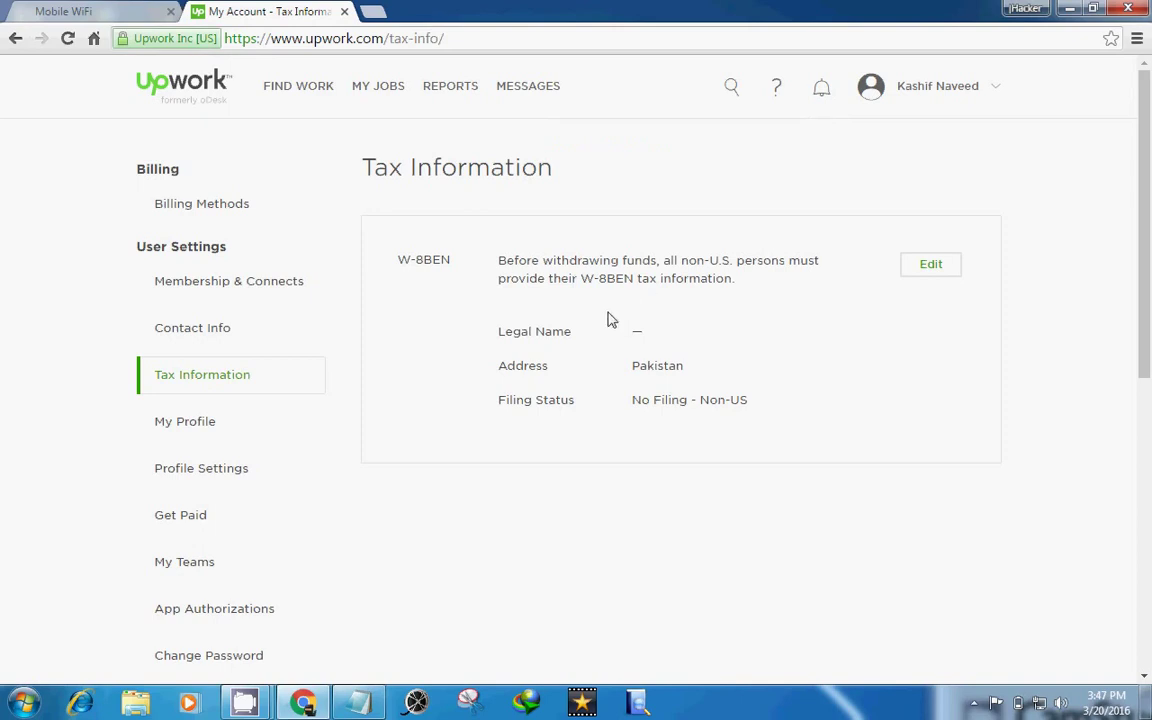
left_click(931, 266)
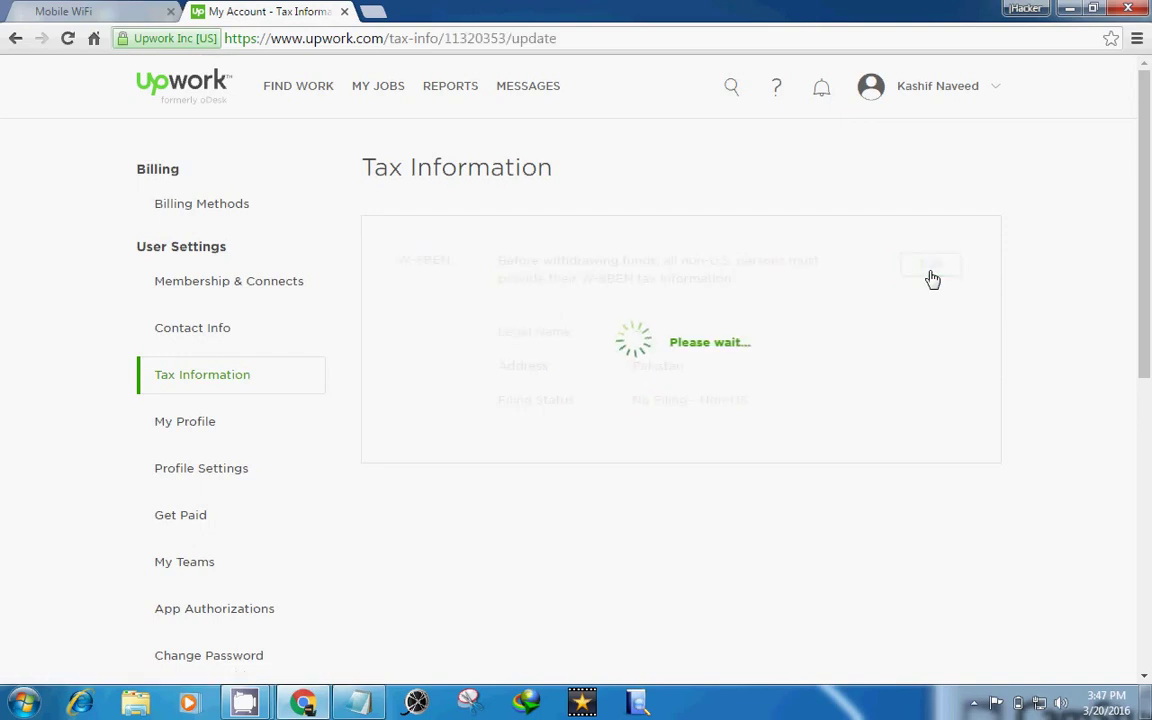
- Review the W-8BEN form and tick the certification checkbox
scroll(902, 396, "down", 2)
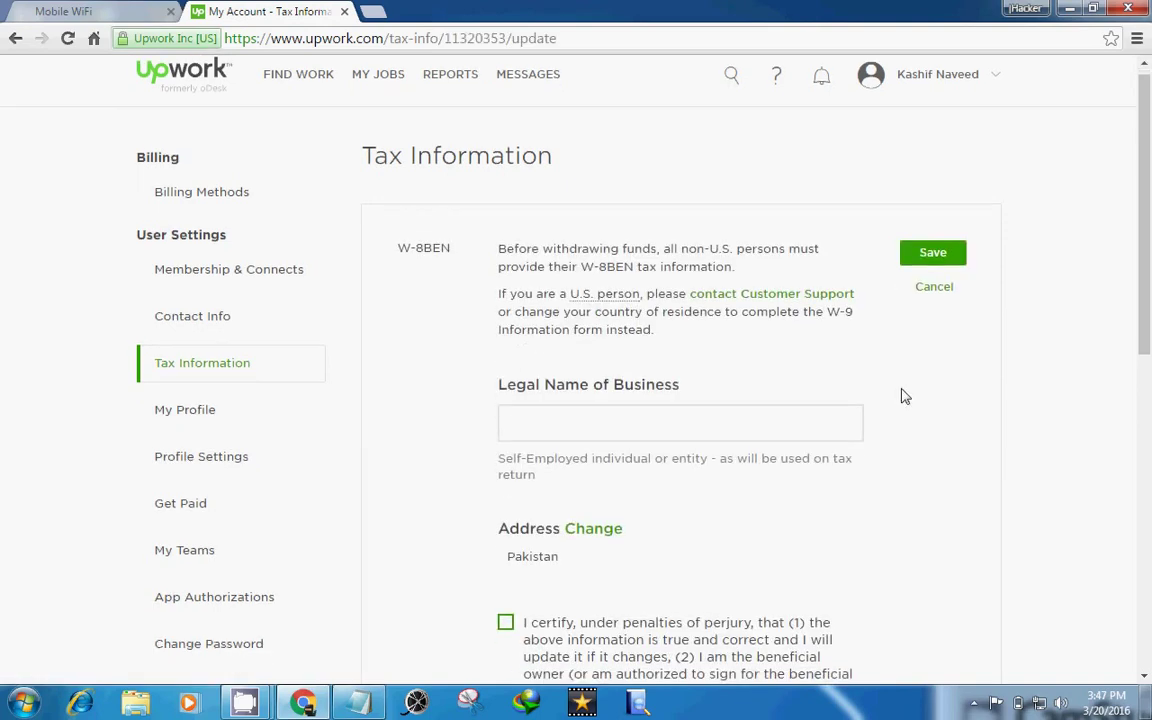
left_click(715, 345)
left_click_drag(1137, 240, 1138, 285)
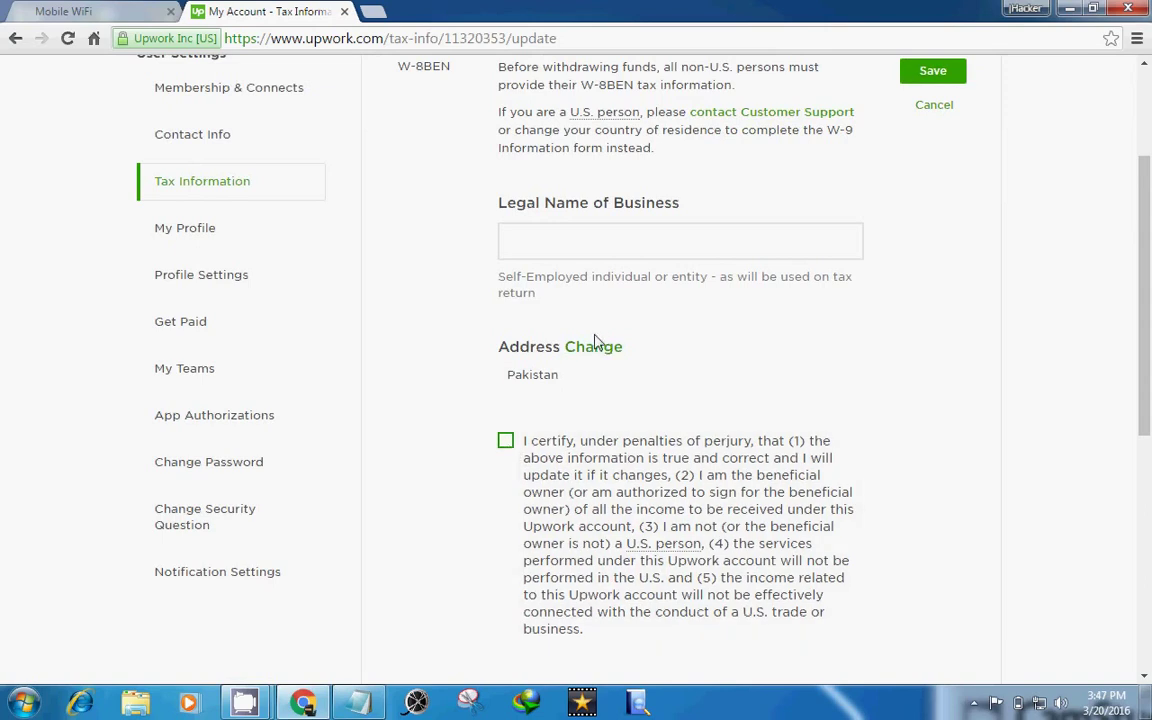
scroll(345, 440, "down", 4)
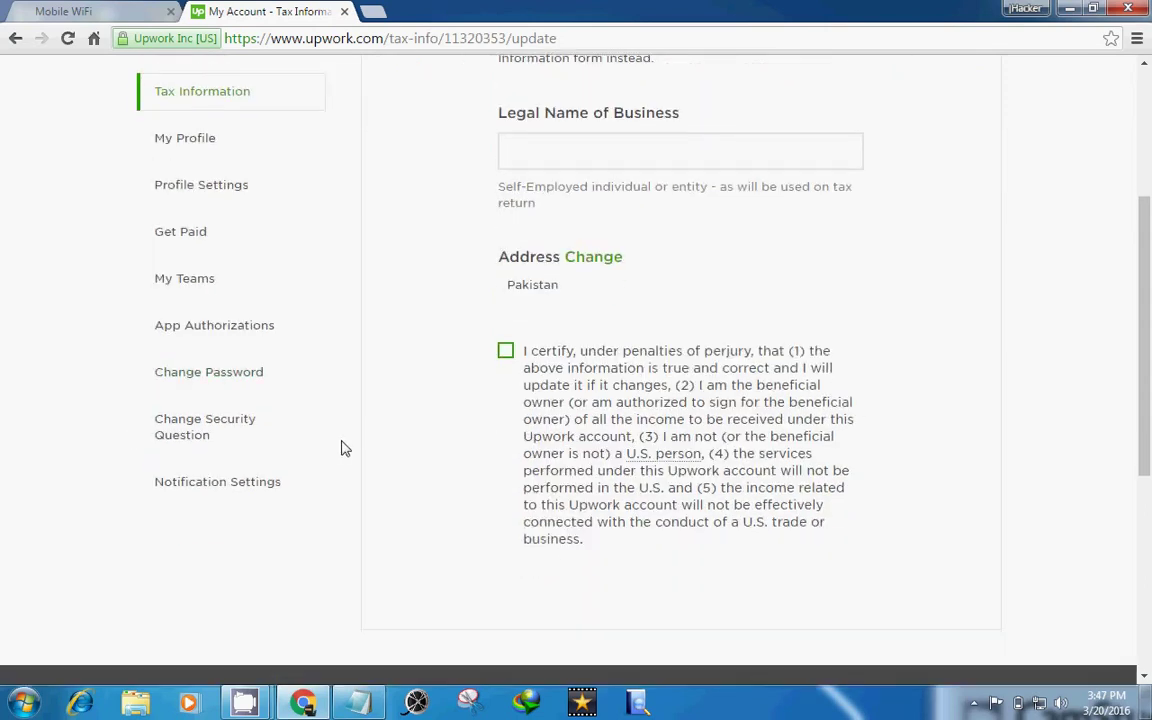
scroll(460, 445, "up", 2)
left_click(506, 352)
- Attempt to save the form (Legal Name required), then cancel without saving changes
scroll(830, 386, "up", 3)
left_click(684, 444)
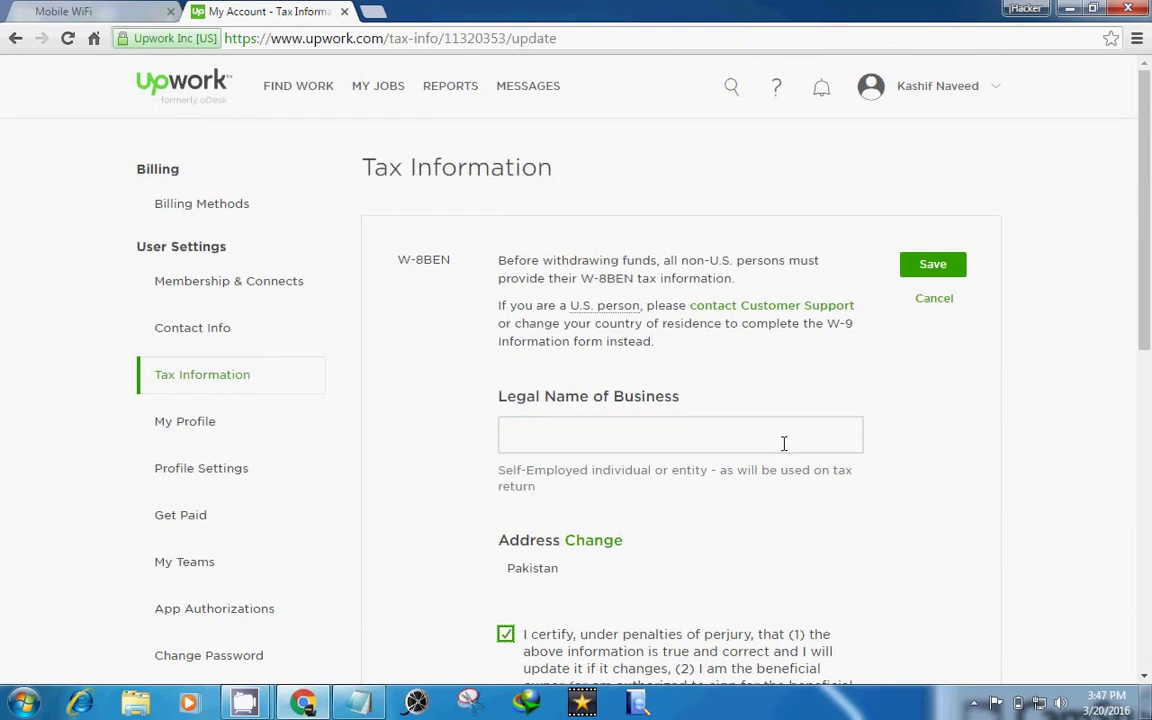
left_click(840, 323)
left_click(710, 420)
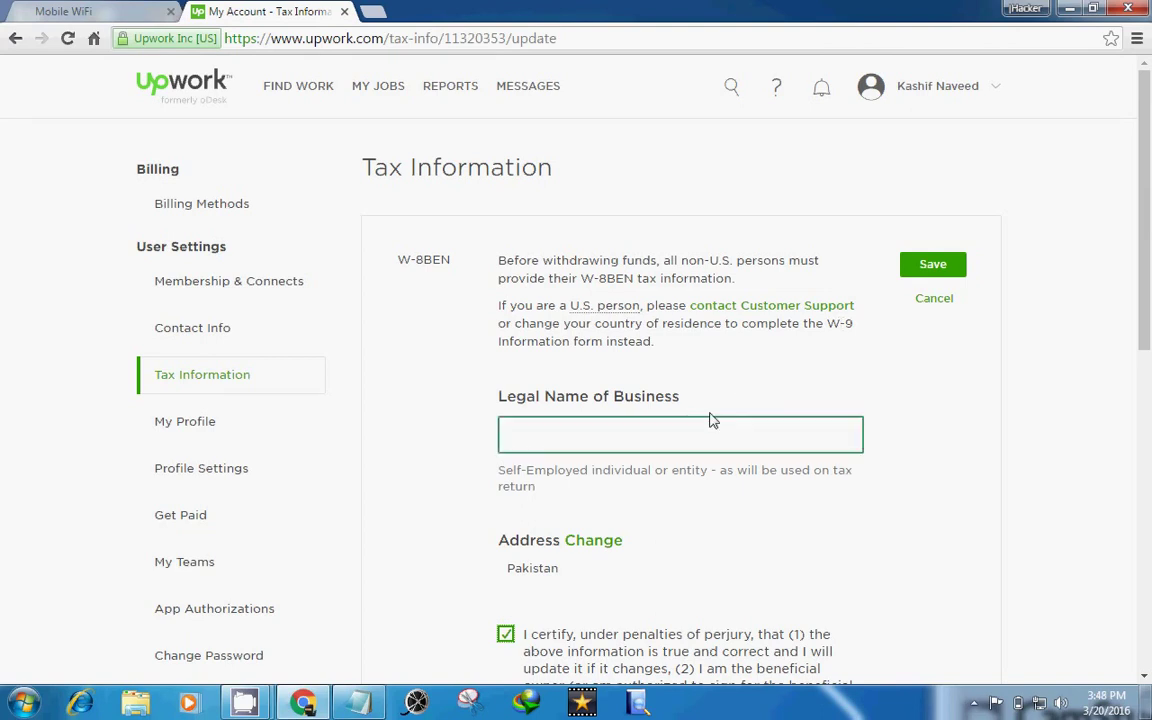
left_click(913, 272)
left_click(643, 436)
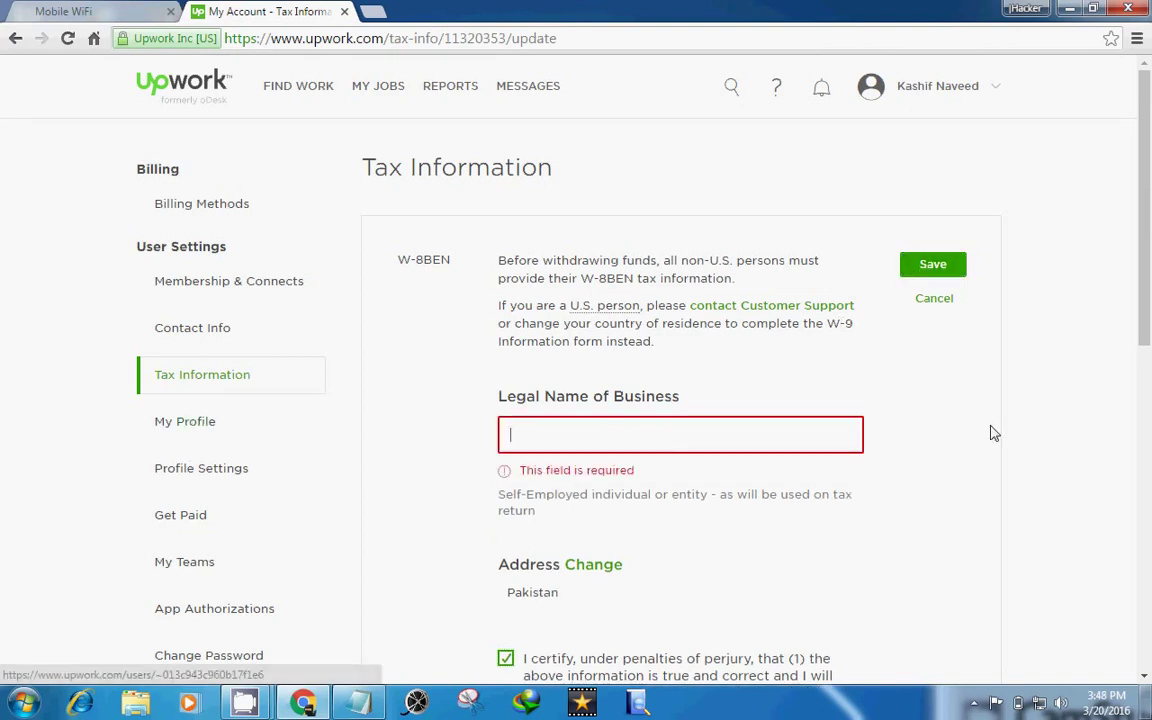
scroll(993, 430, "down", 1)
left_click(941, 211)
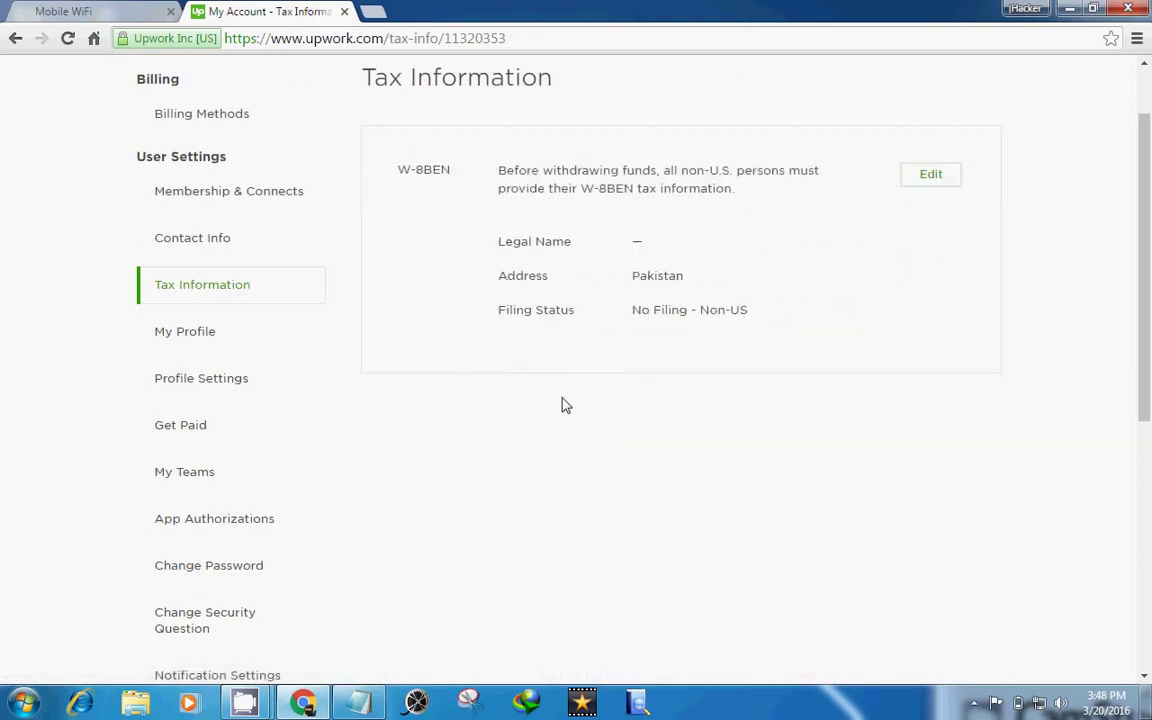
- Open My Profile and view the draft profile ($0.00/hr, Pakistan, no overview)
left_click(193, 335)
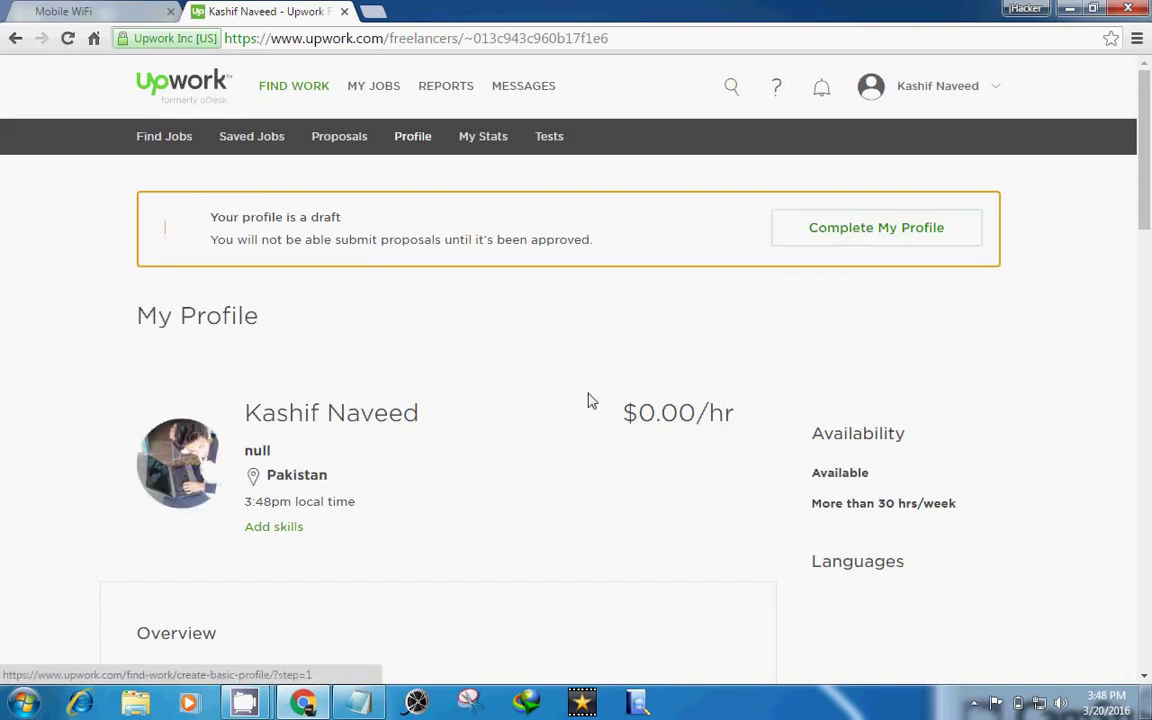
scroll(519, 400, "down", 3)
mouse_move(585, 210)
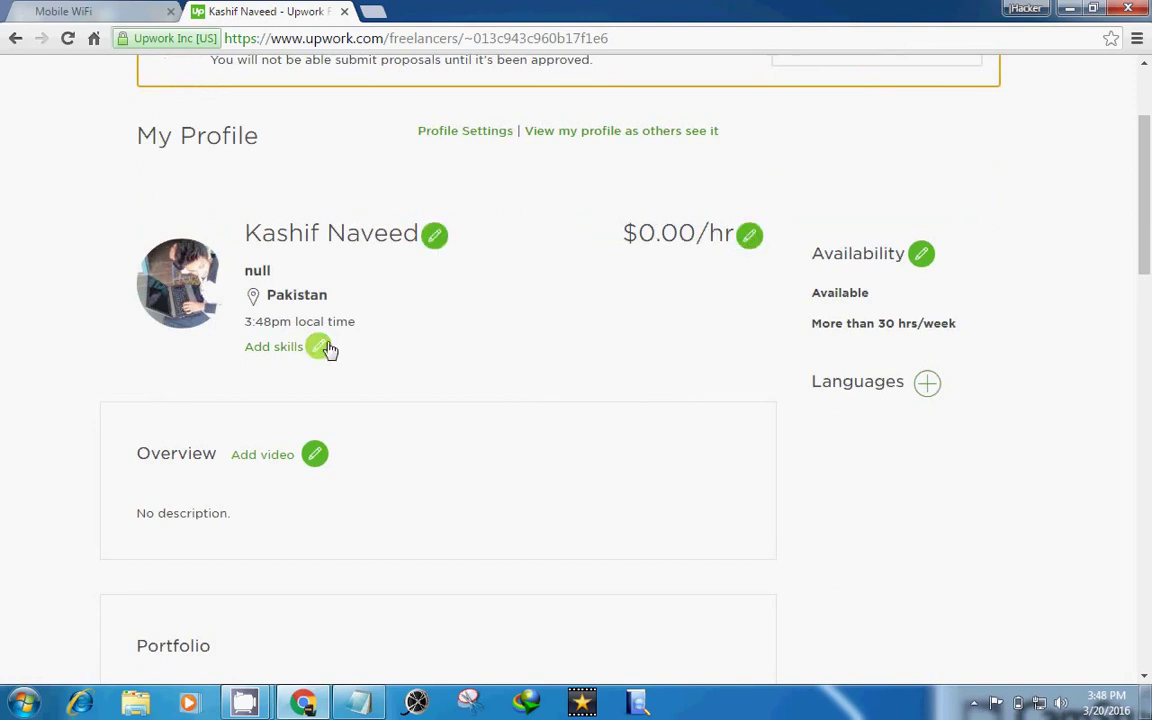
- Add web-design and typing as skill tags from the suggestions
left_click(273, 350)
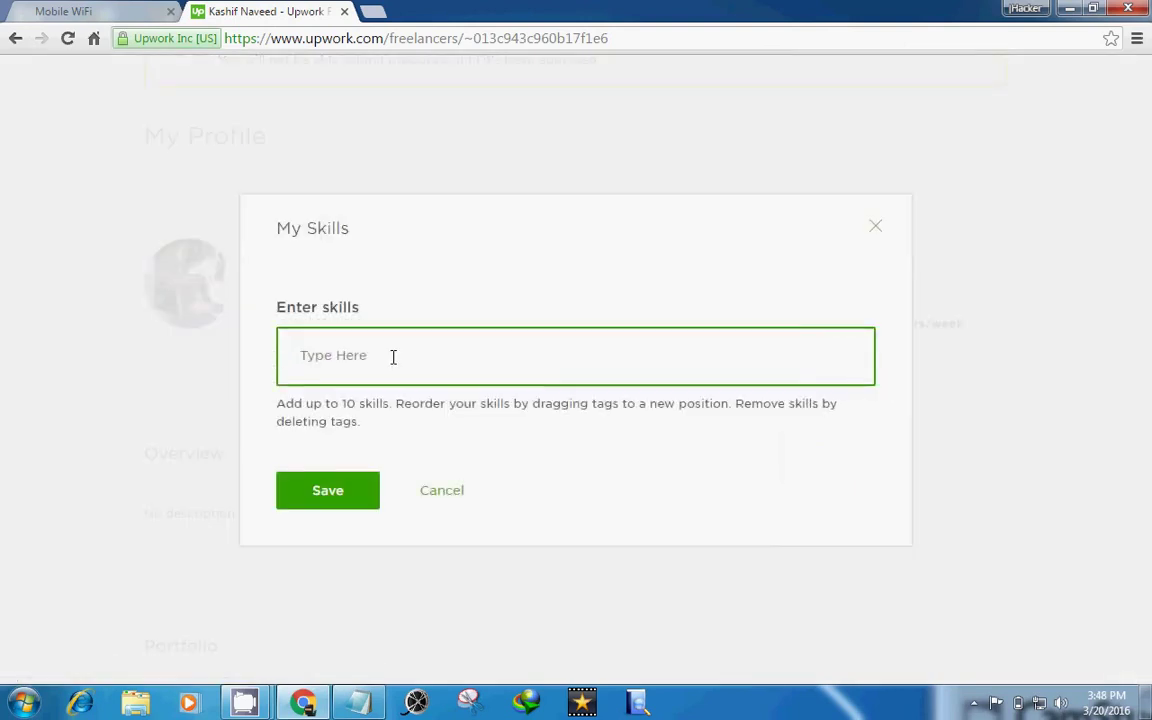
type("web")
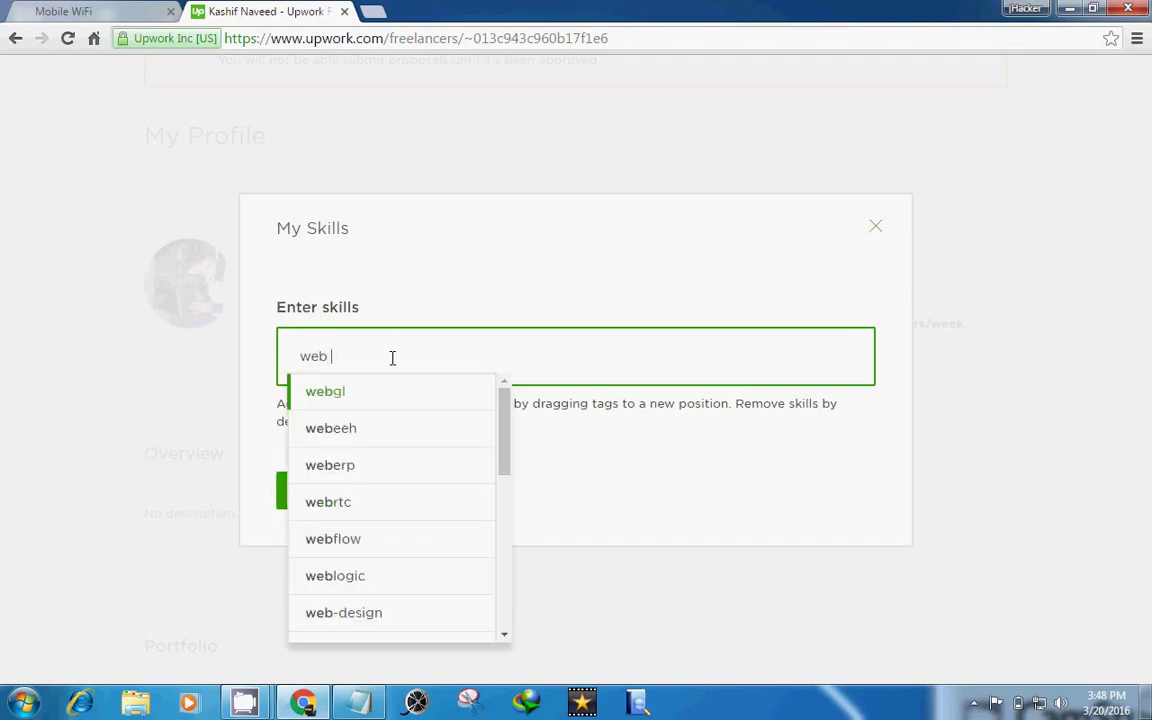
left_click(352, 614)
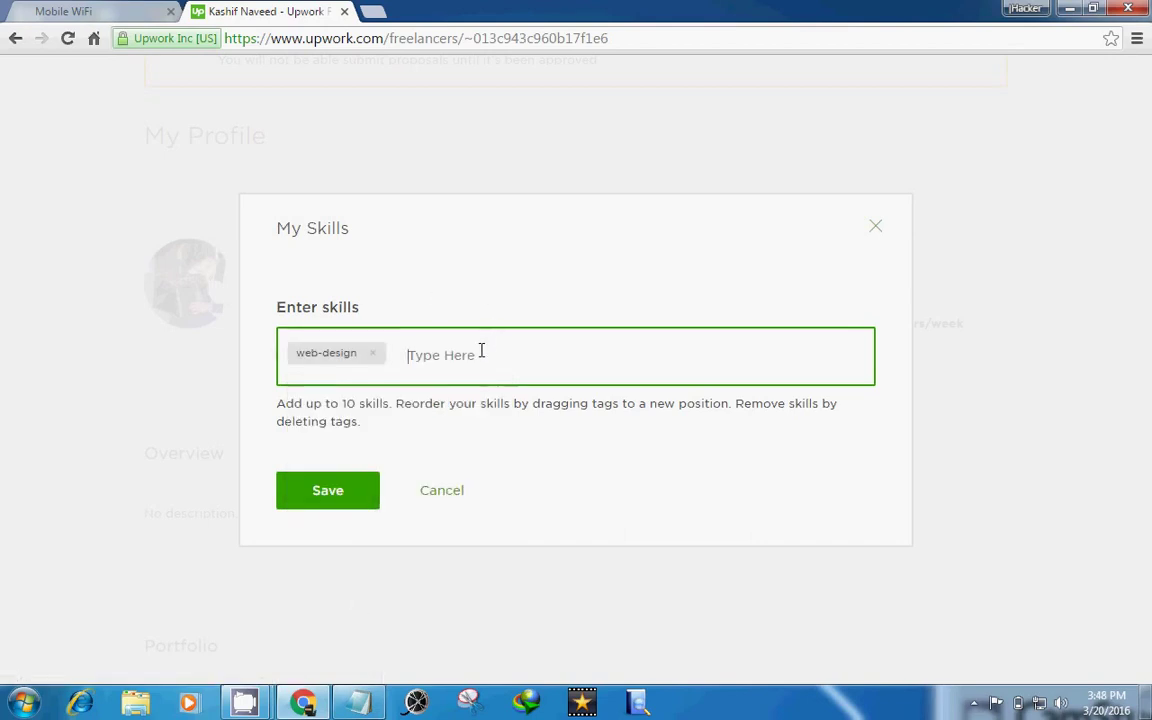
type("deve")
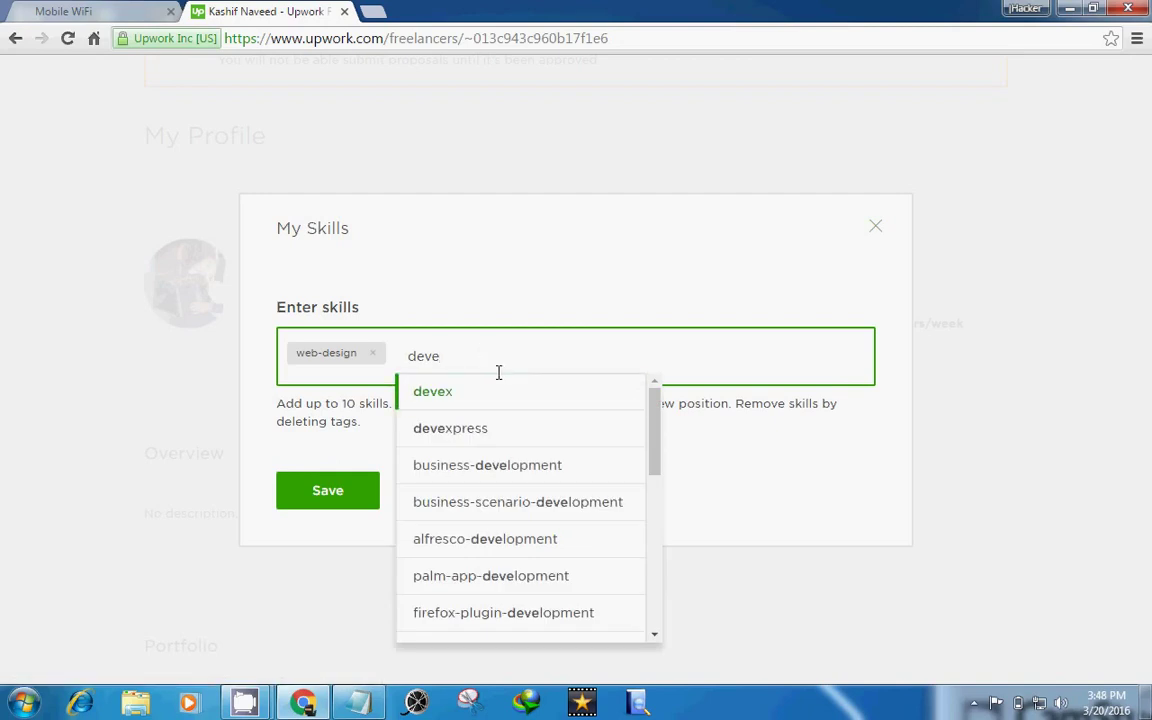
key("BackSpace")
key("BackSpace")
key("BackSpace")
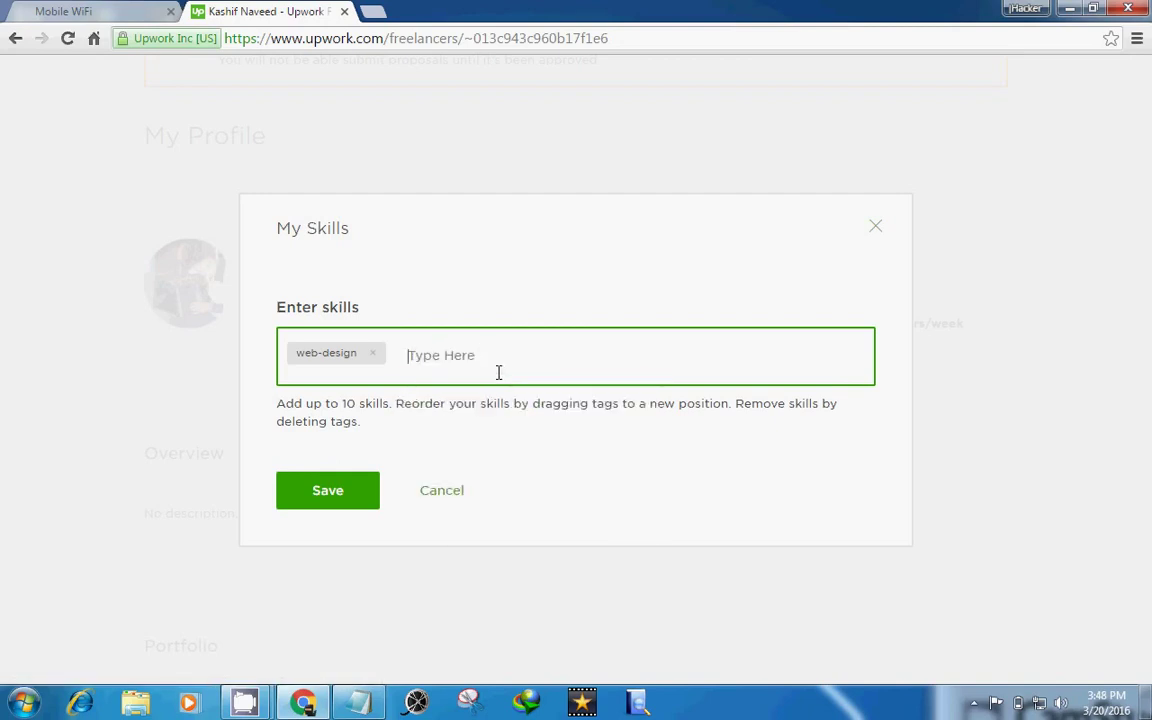
type("web d")
key("BackSpace")
key("BackSpace")
key("BackSpace")
key("BackSpace")
key("BackSpace")
key("BackSpace")
key("BackSpace")
key("BackSpace")
key("BackSpace")
key("BackSpace")
key("BackSpace")
key("BackSpace")
type("typi")
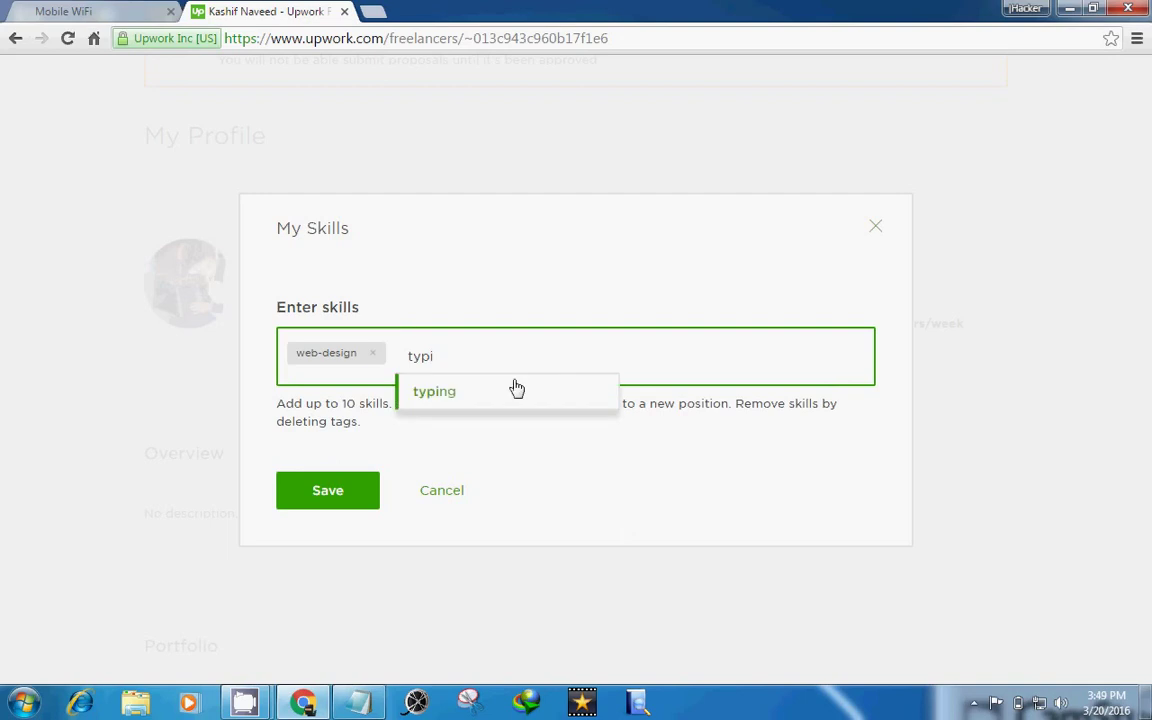
left_click(430, 400)
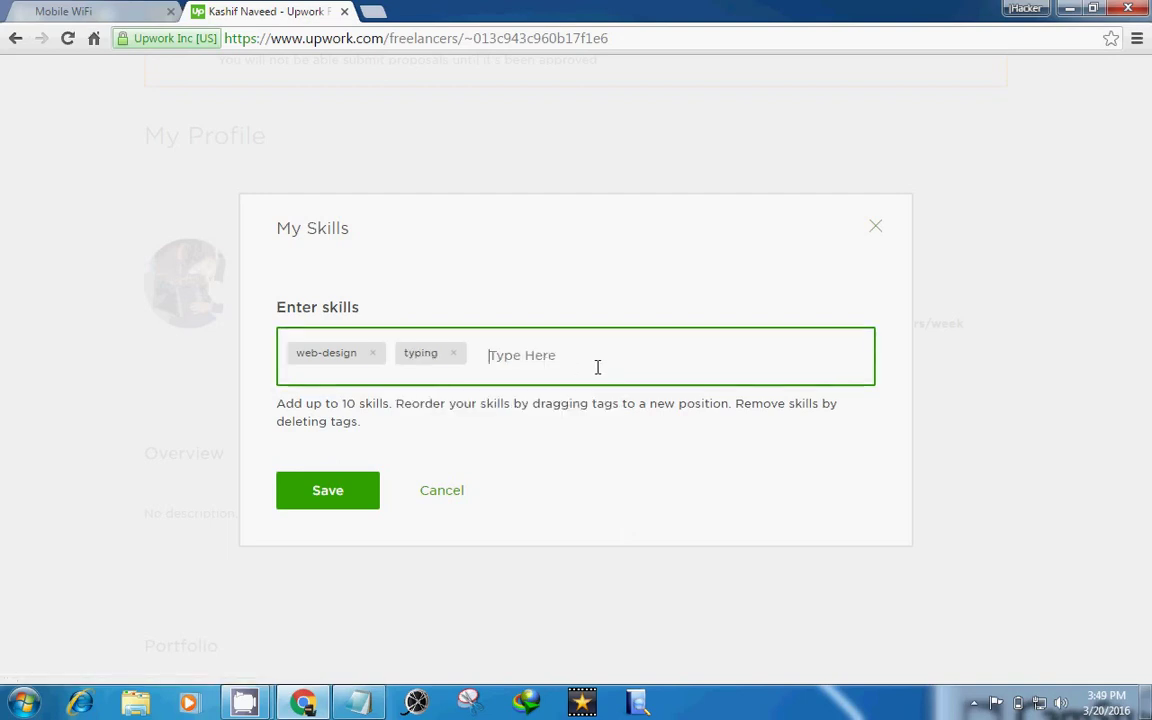
- Add blog-writing and article-writing as skill tags
left_click(546, 363)
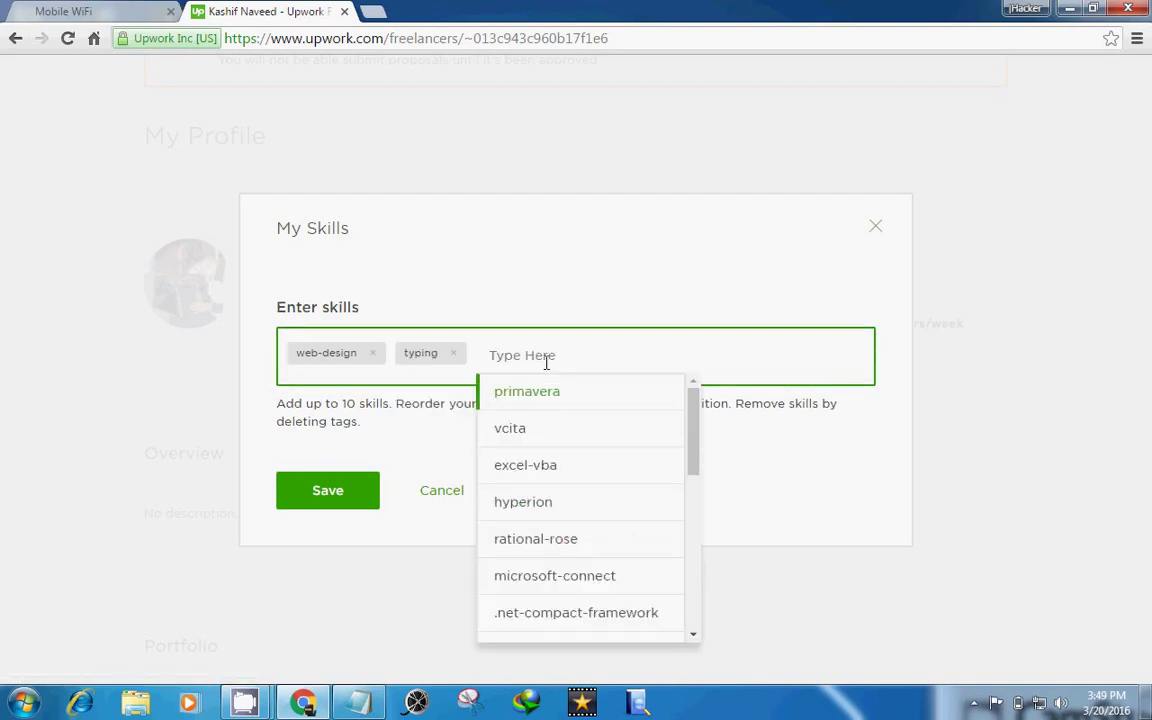
type("blo")
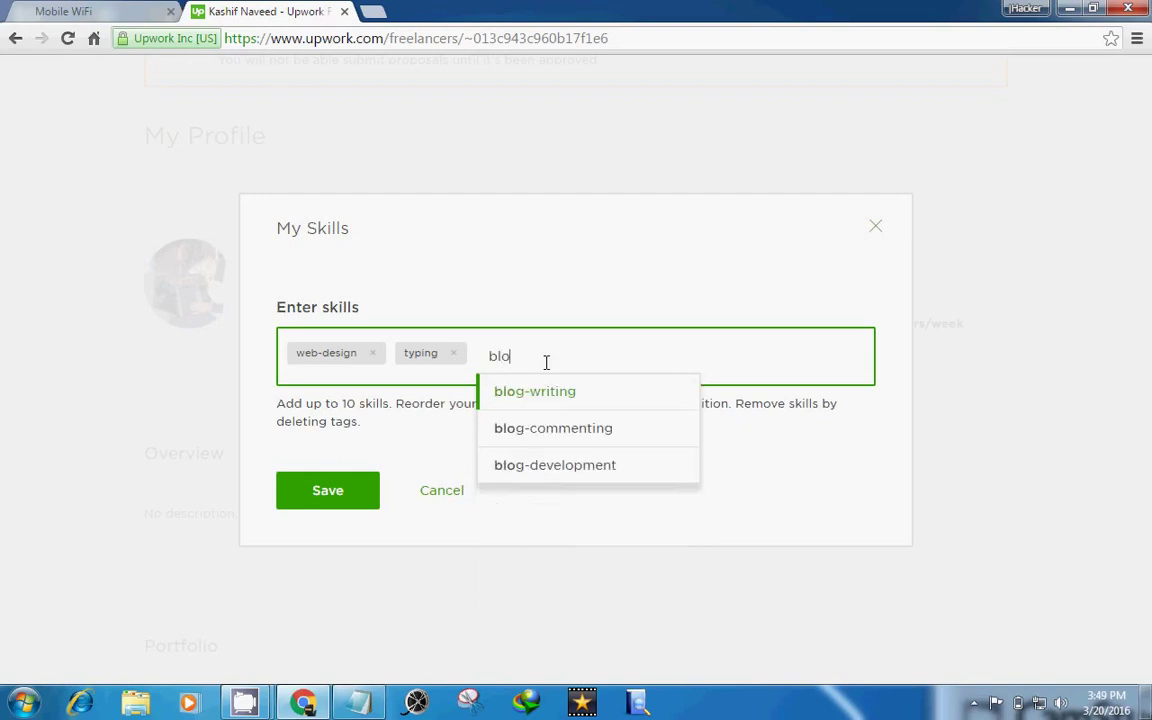
left_click(548, 401)
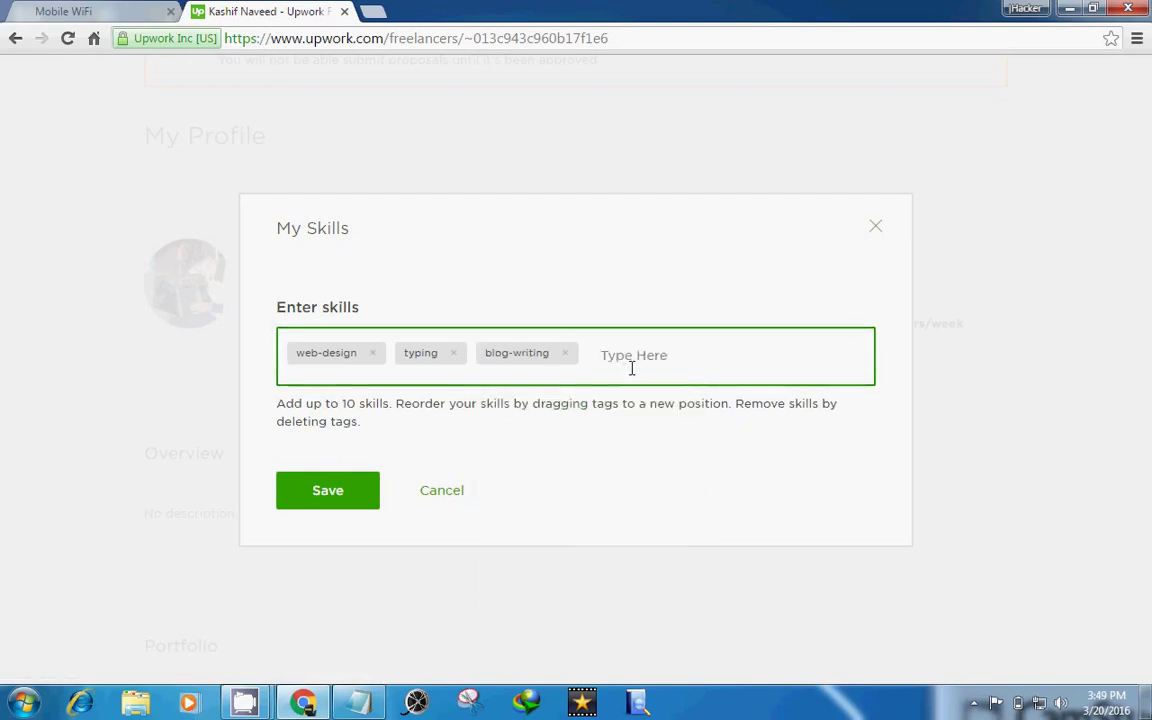
type("arti")
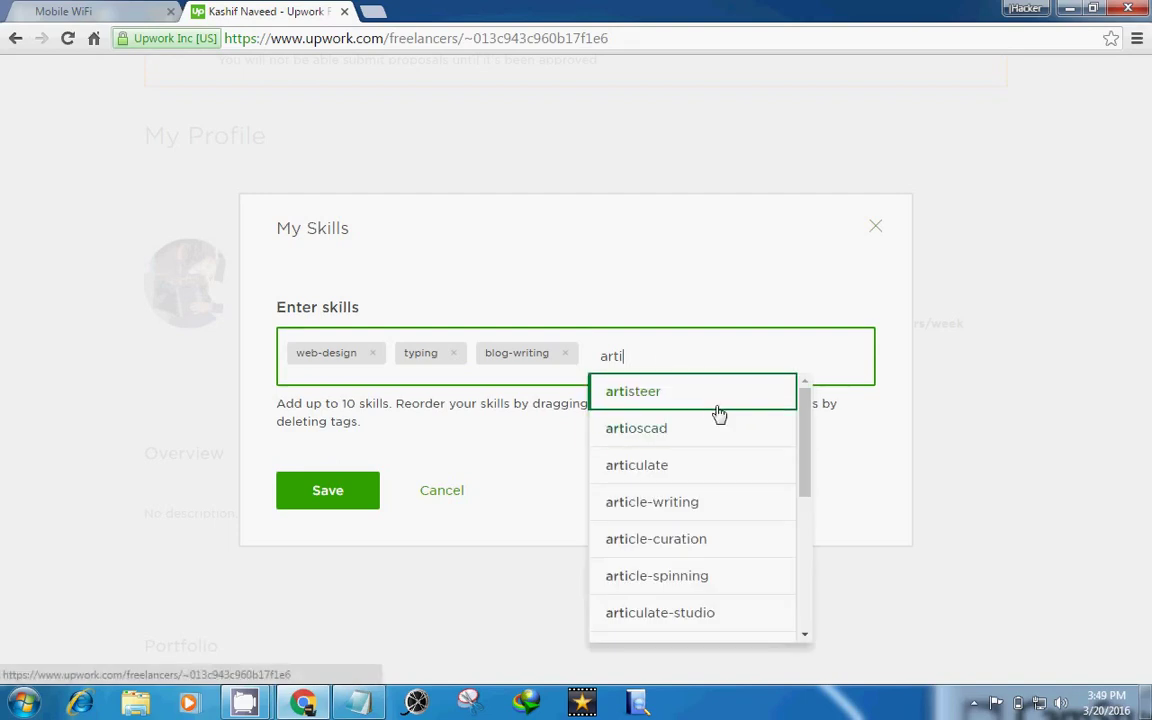
left_click(686, 508)
- Add web-hosting and website-development, then save the six-skill list
type("we")
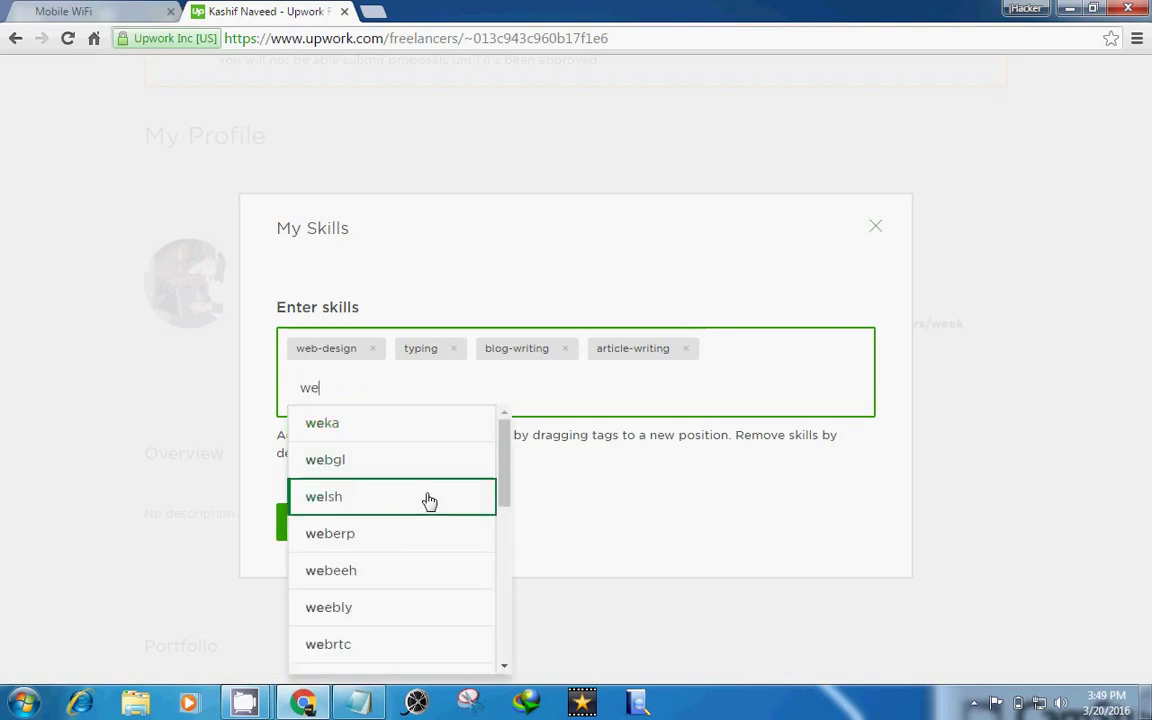
scroll(450, 500, "down", 1)
scroll(450, 500, "down", 3)
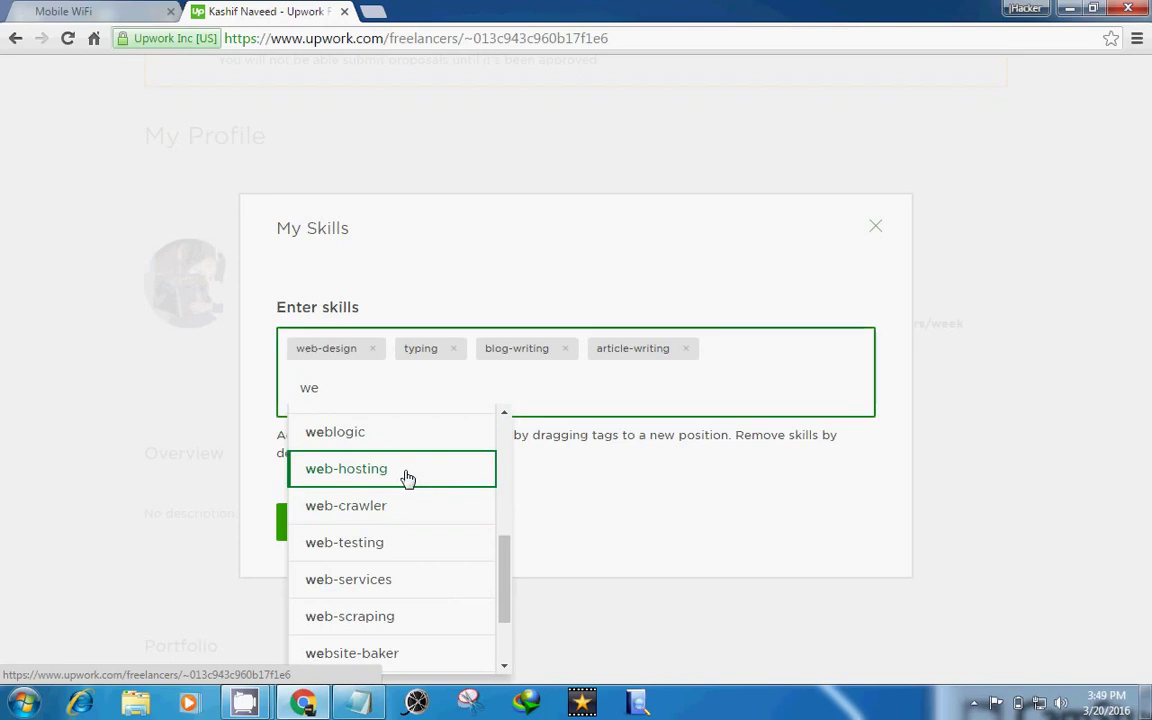
left_click(406, 470)
type("we")
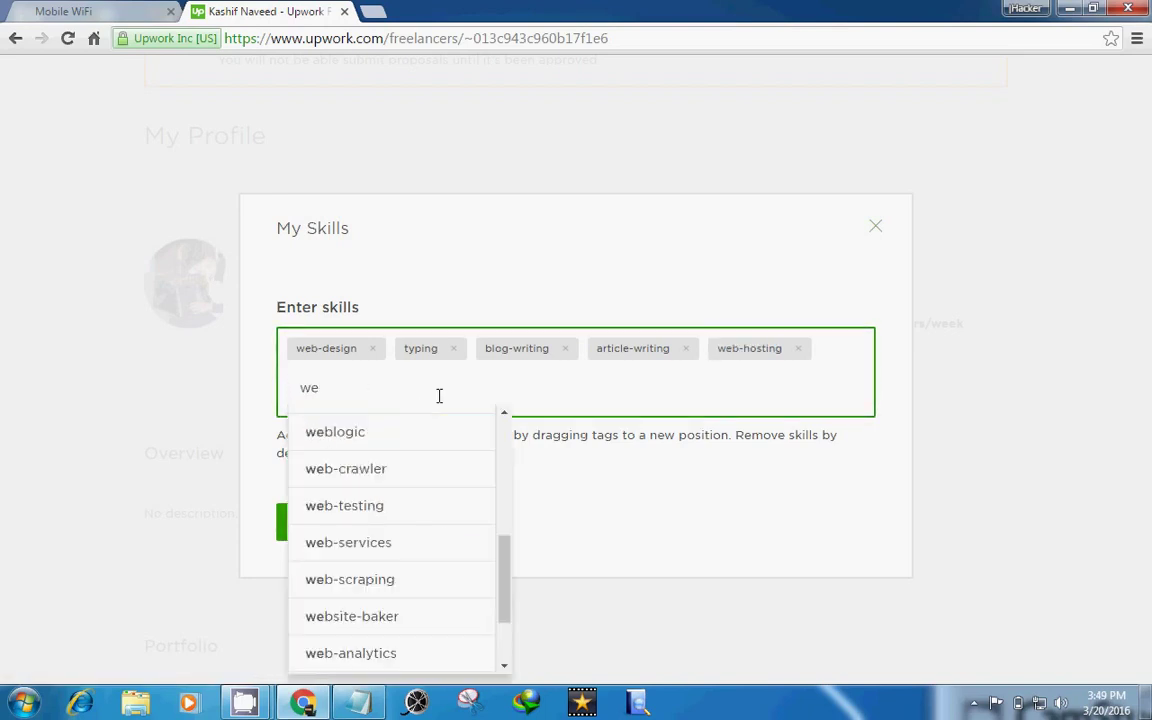
key("BackSpace")
type("b")
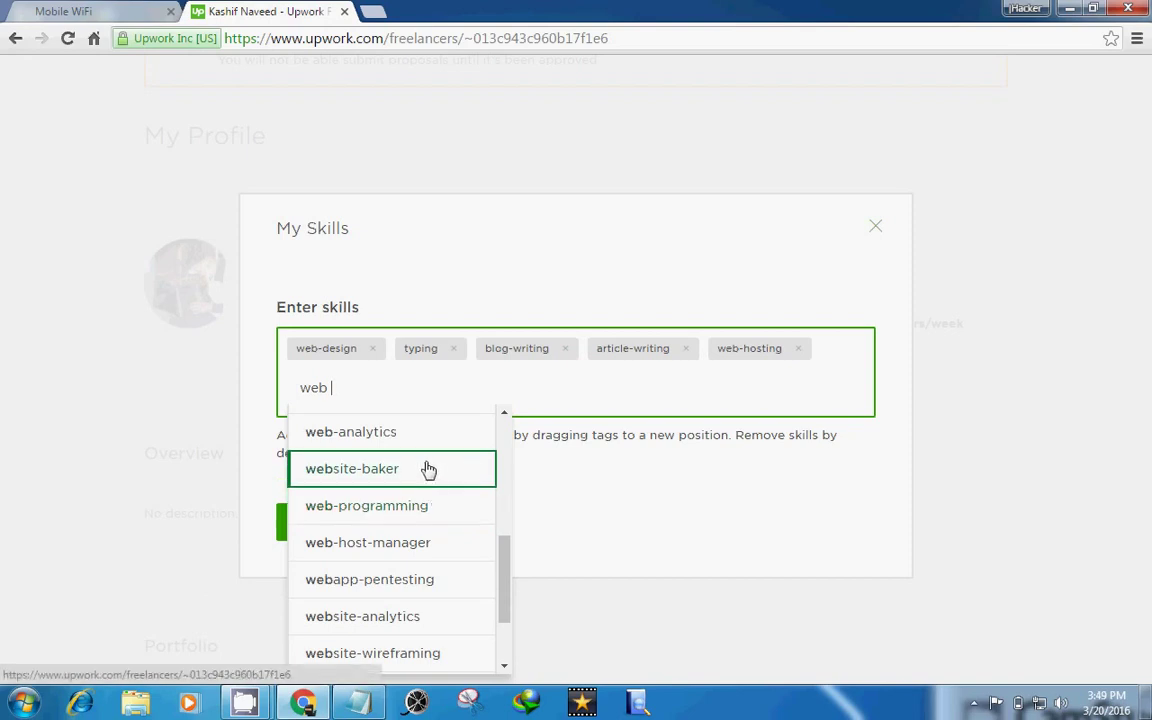
scroll(437, 512, "down", 2)
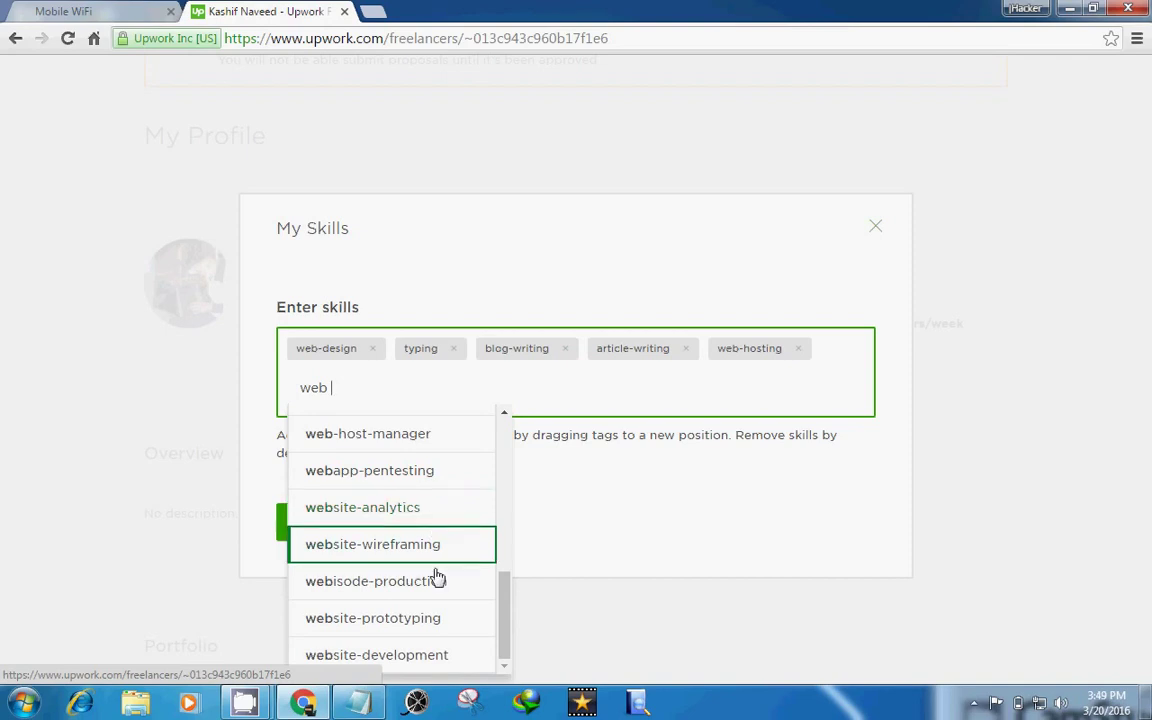
left_click(420, 655)
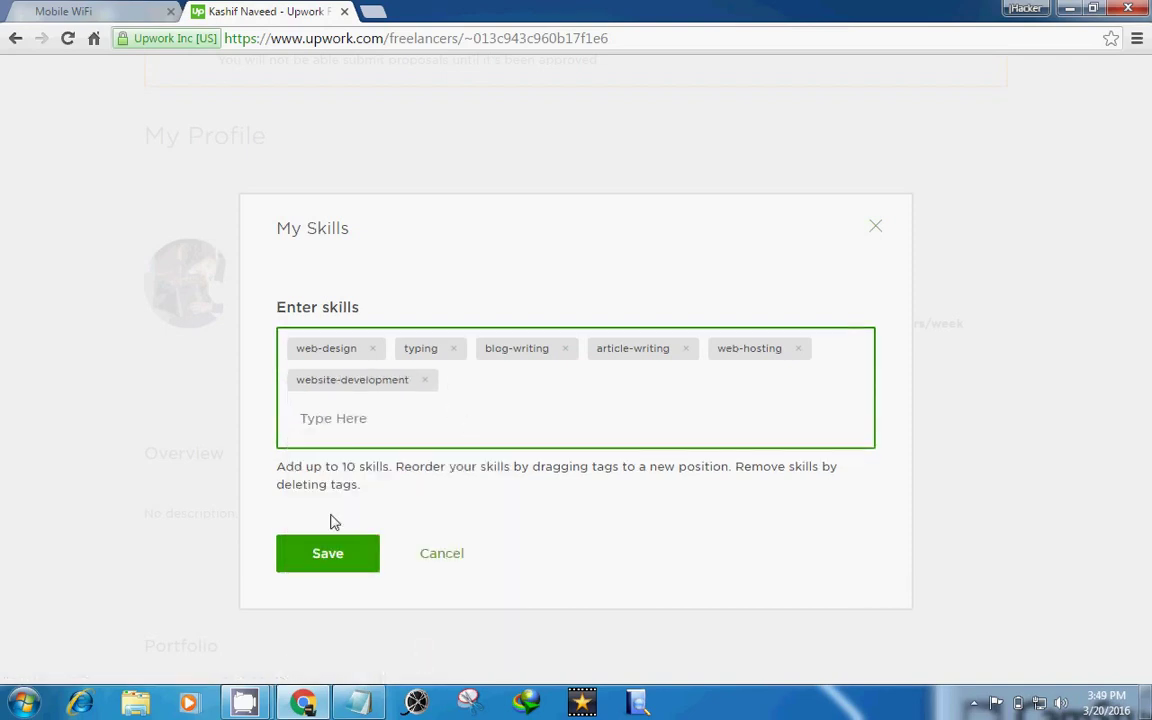
left_click(323, 554)
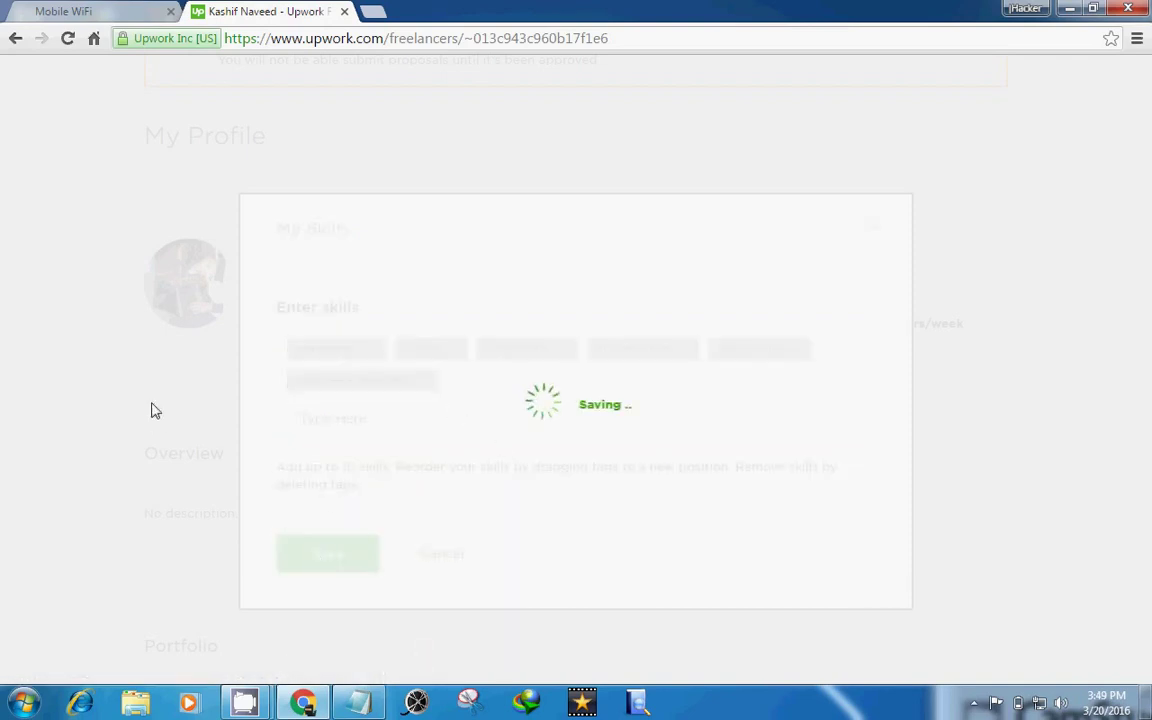